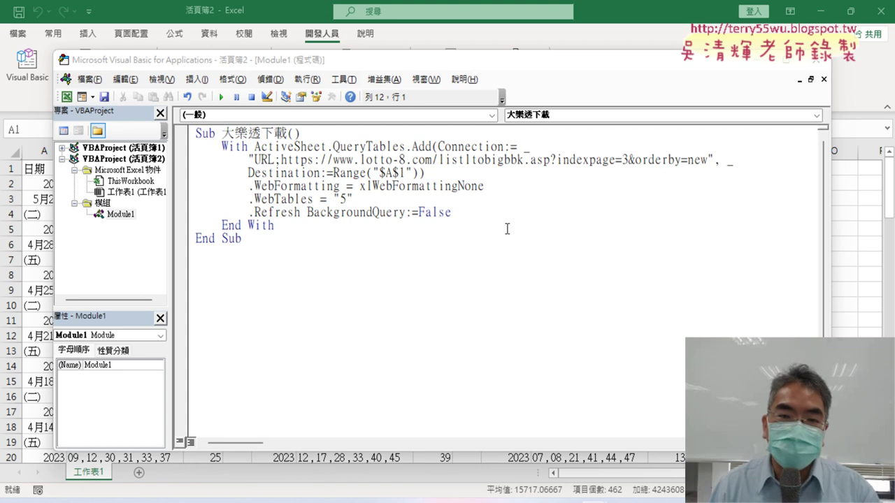
- Prefix the macro name with 批次 so the header reads Sub 批次大樂透下載()
{"action": "left_click_drag", "start_coordinate": [493, 66], "coordinate": [591, 72]}
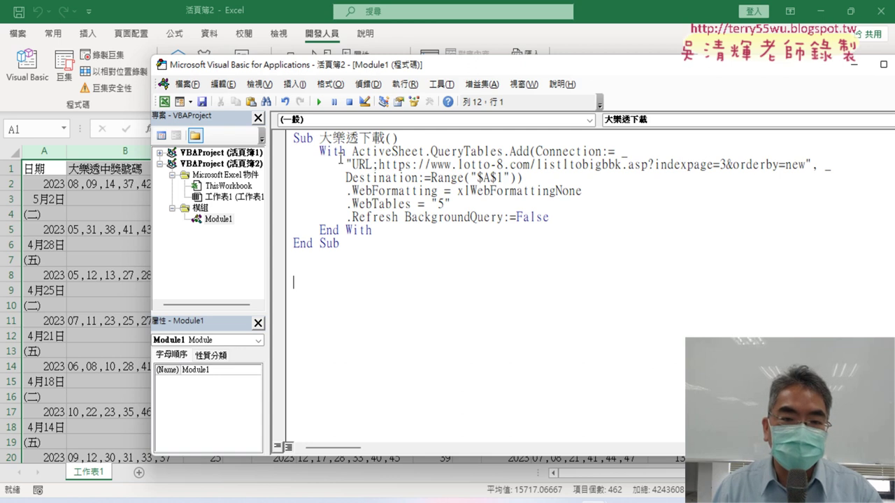
{"action": "left_click_drag", "start_coordinate": [324, 137], "coordinate": [385, 138]}
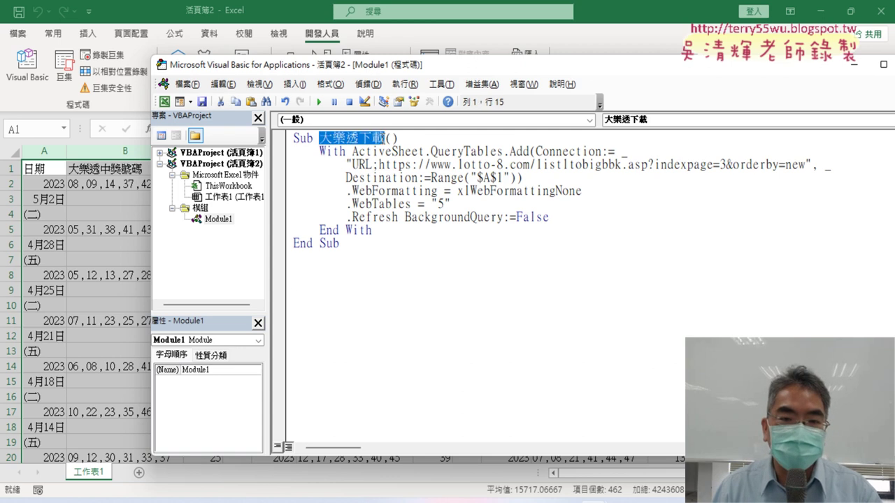
{"action": "left_click", "coordinate": [318, 139]}
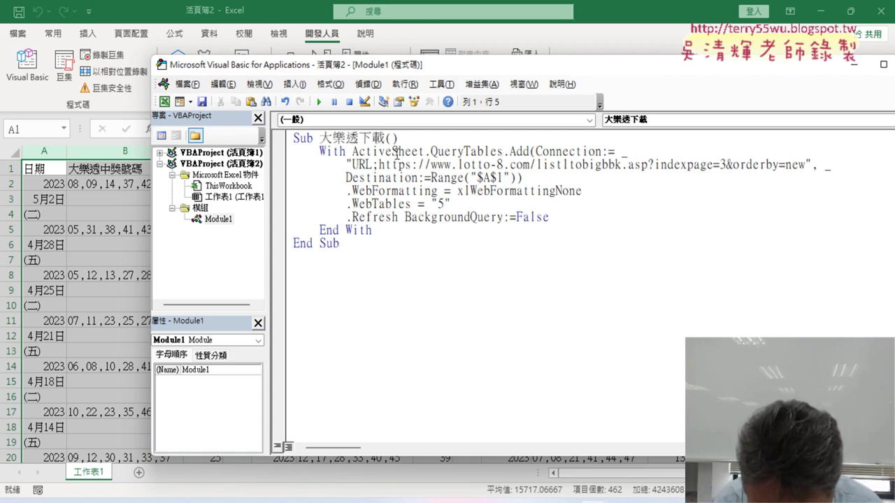
{"action": "type", "text": "批"}
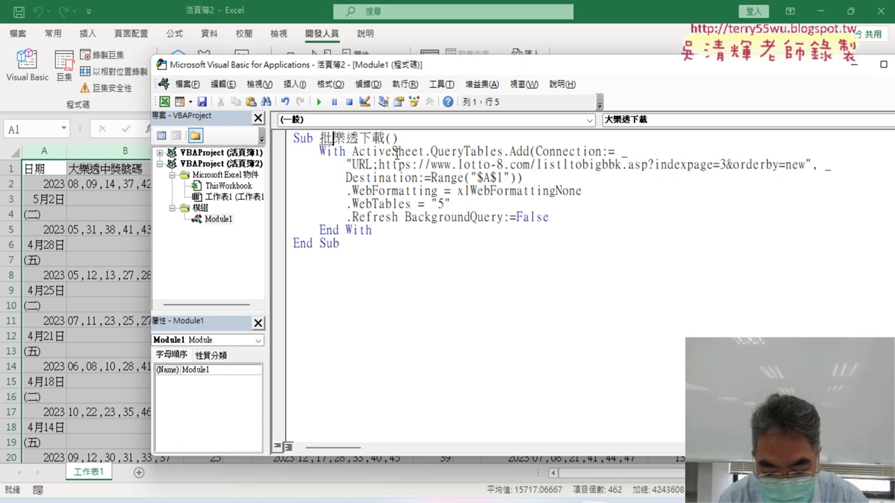
{"action": "type", "text": "次大"}
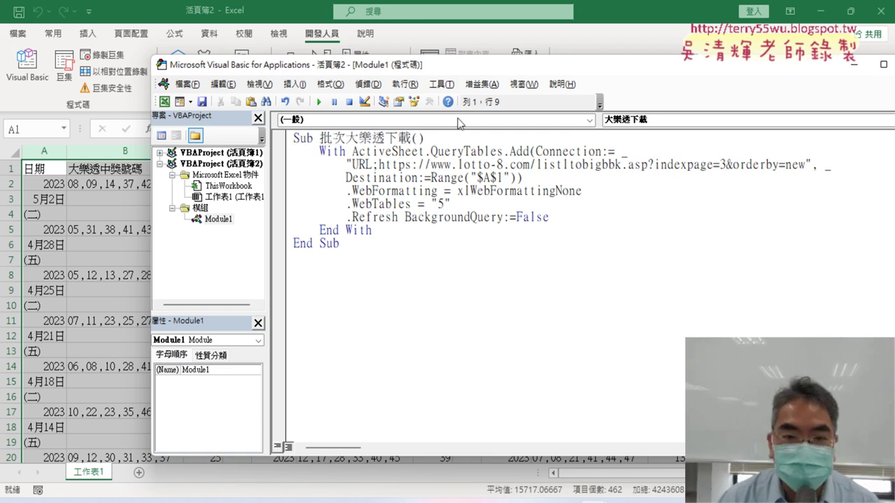
{"action": "left_click_drag", "start_coordinate": [475, 64], "coordinate": [448, 67]}
{"action": "left_click_drag", "start_coordinate": [318, 142], "coordinate": [291, 142]}
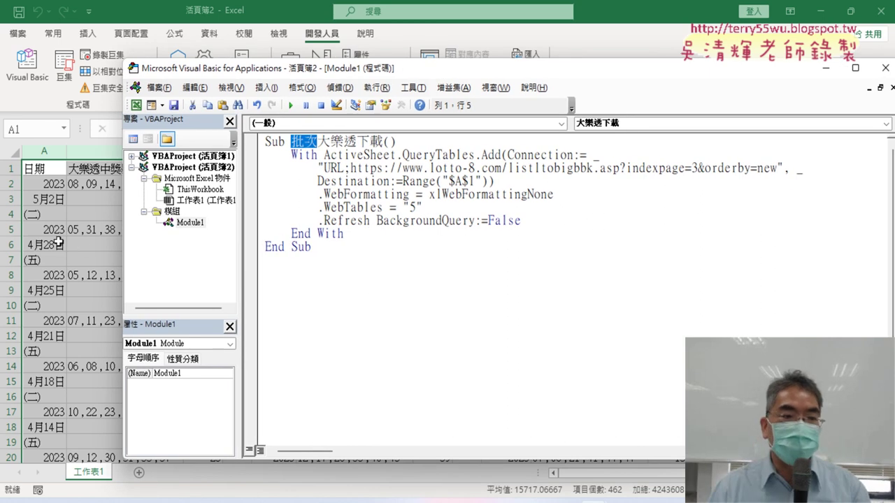
- Add an indented line under the Sub header for the loop, noting the URL's indexpage value 3
{"action": "left_click", "coordinate": [420, 142]}
{"action": "key", "text": "Return"}
{"action": "key", "text": "Tab"}
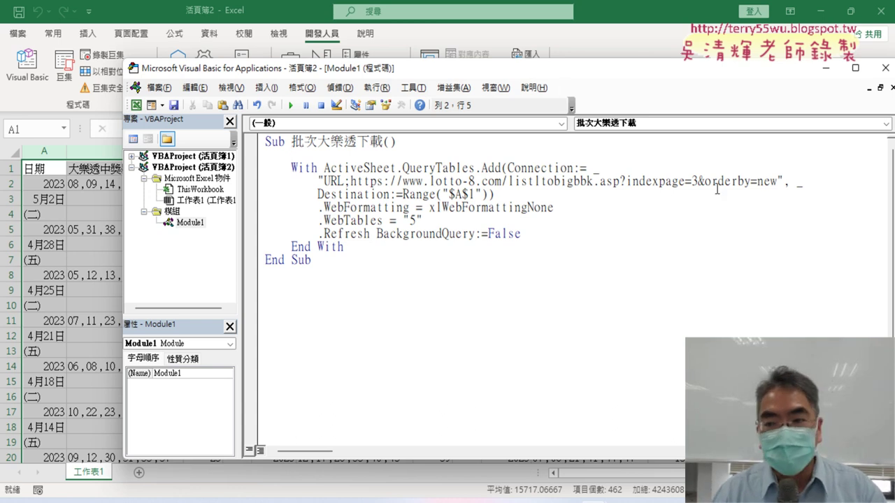
{"action": "key", "text": "shift+Left"}
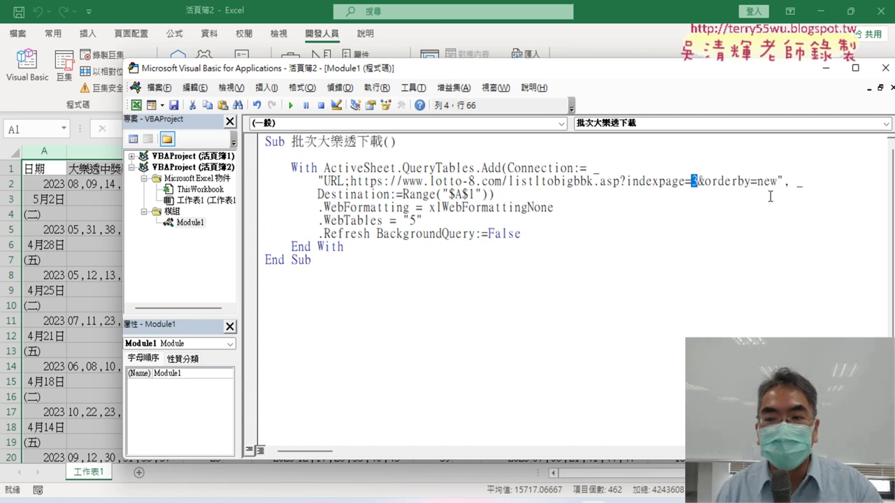
{"action": "left_click_drag", "start_coordinate": [625, 182], "coordinate": [697, 182]}
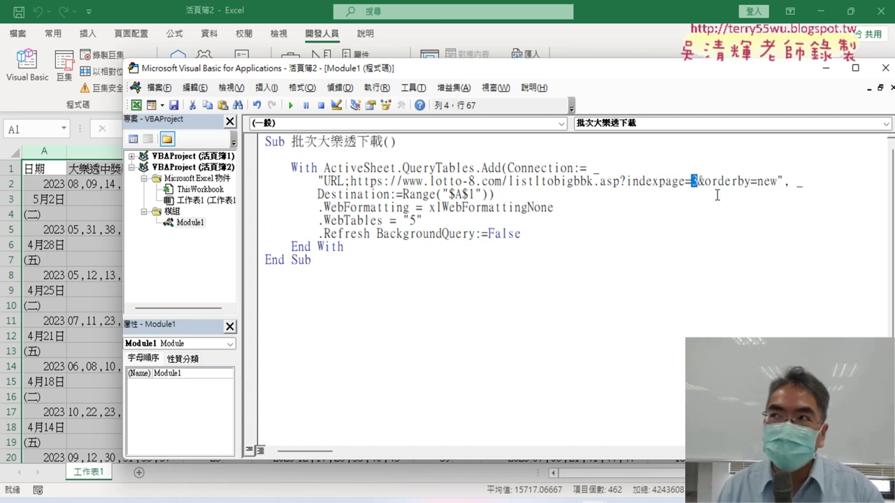
{"action": "left_click", "coordinate": [486, 153]}
{"action": "type", "text": "for i="}
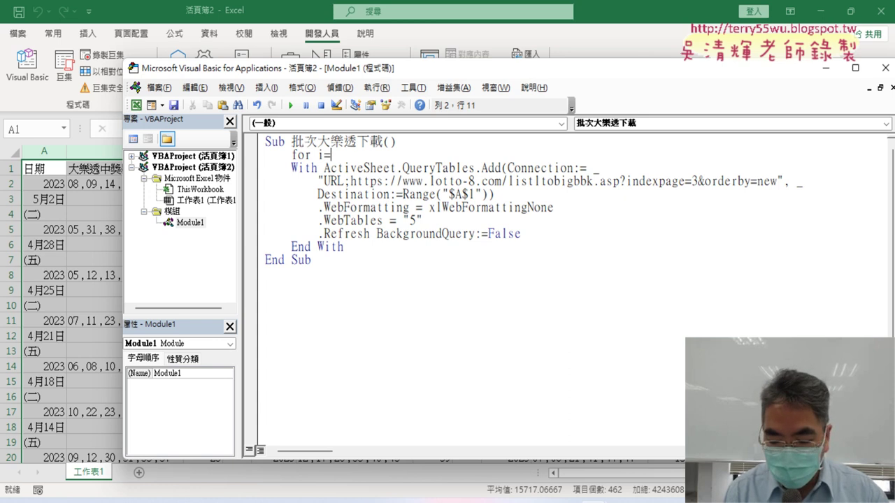
- Complete the loop header as For i = 1 To 72 and add a Next line below it
{"action": "type", "text": "1 "}
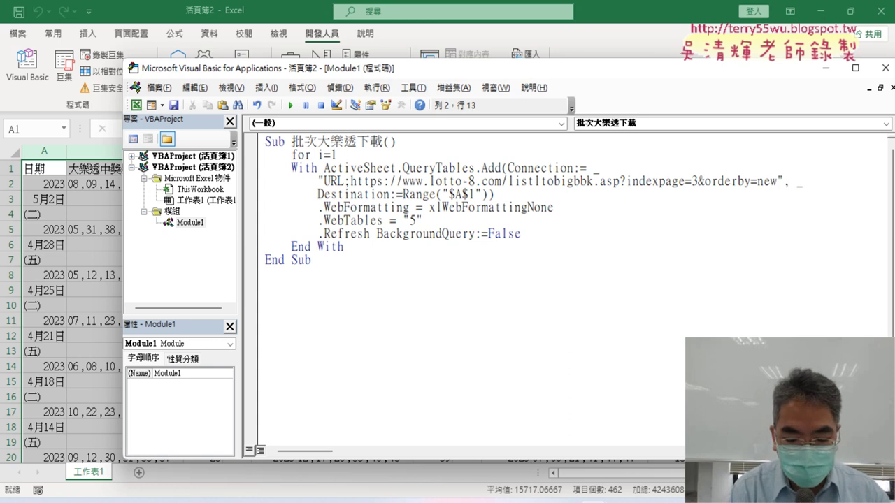
{"action": "type", "text": "to 7"}
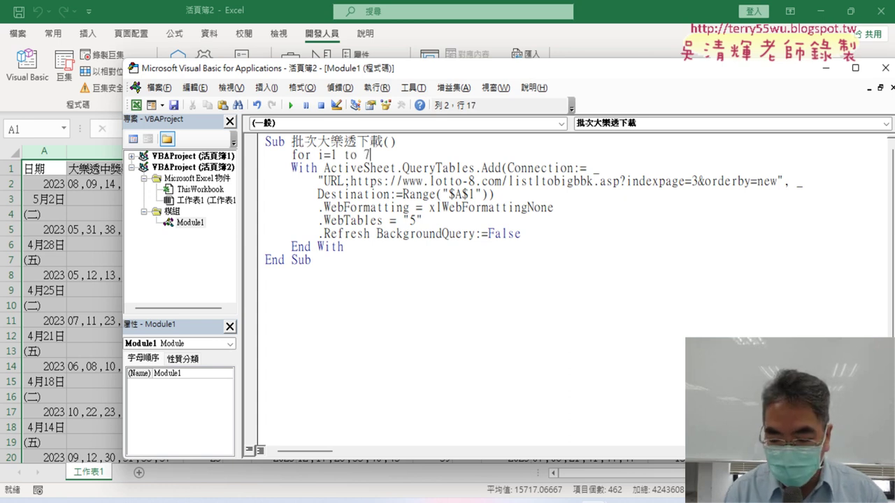
{"action": "type", "text": "2"}
{"action": "key", "text": "Return"}
{"action": "key", "text": "Return"}
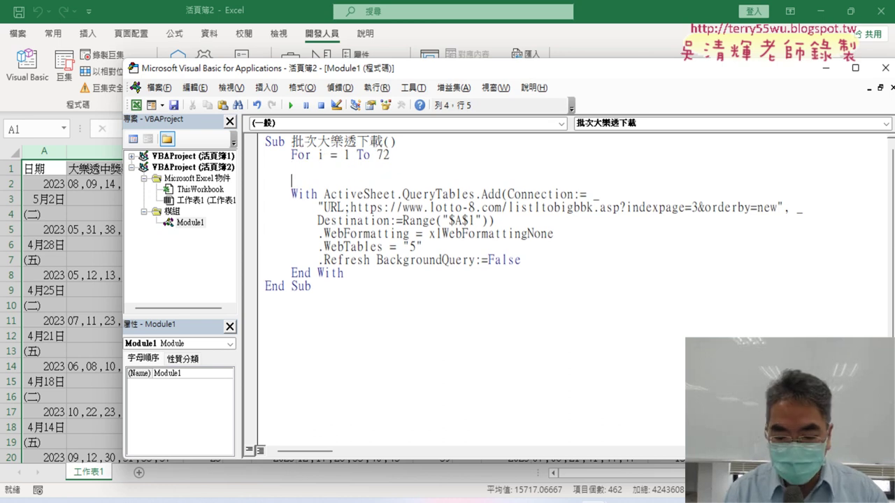
{"action": "type", "text": "next"}
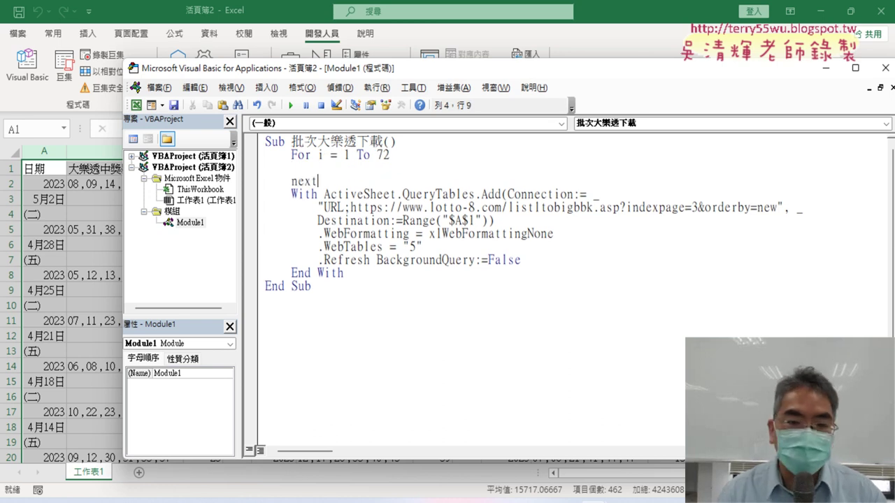
{"action": "left_click_drag", "start_coordinate": [418, 247], "coordinate": [454, 260]}
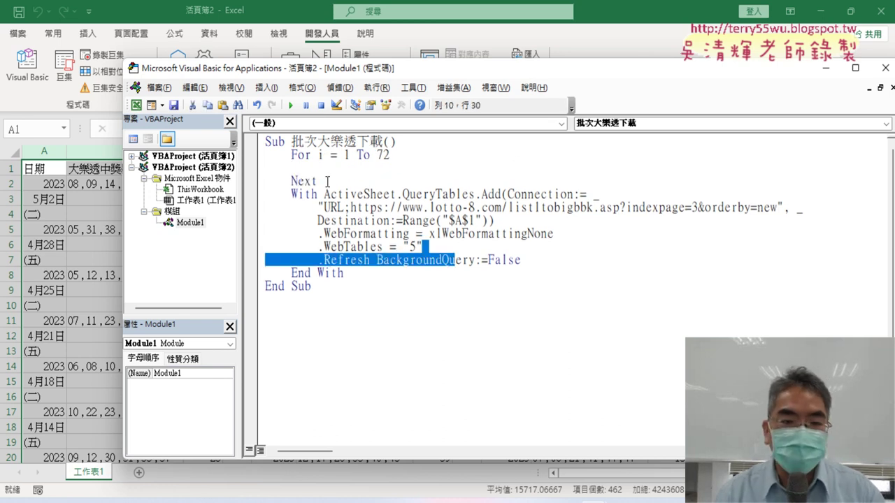
- Highlight the loop's counter i, start value 1 and Next line, then select the With block
{"action": "left_click_drag", "start_coordinate": [326, 182], "coordinate": [259, 152]}
{"action": "left_click", "coordinate": [335, 155]}
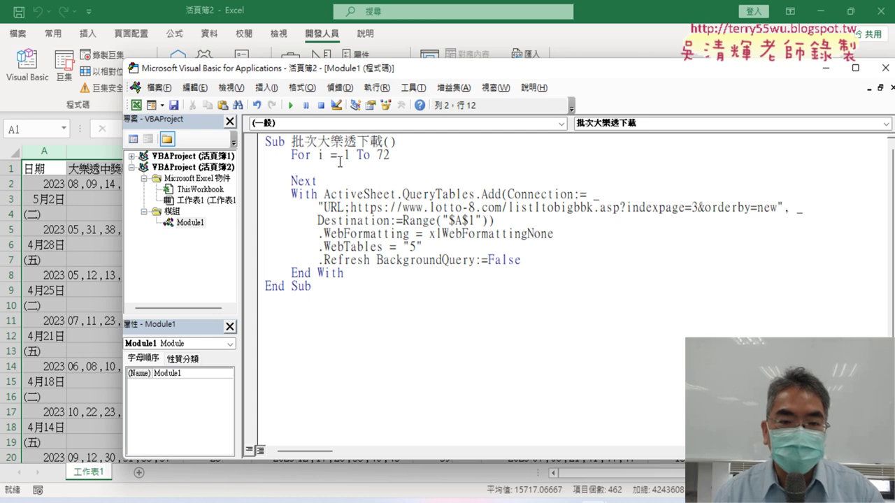
{"action": "double_click", "coordinate": [346, 154]}
{"action": "left_click", "coordinate": [312, 181]}
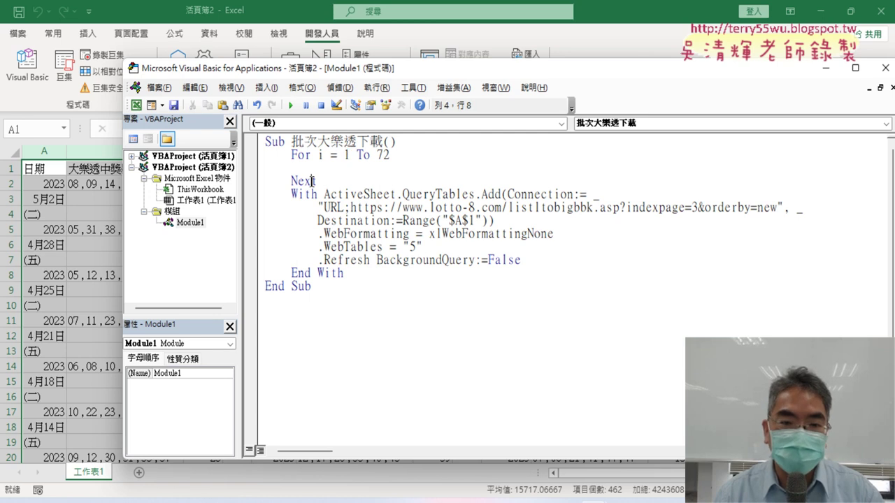
{"action": "double_click", "coordinate": [348, 155]}
{"action": "double_click", "coordinate": [321, 155]}
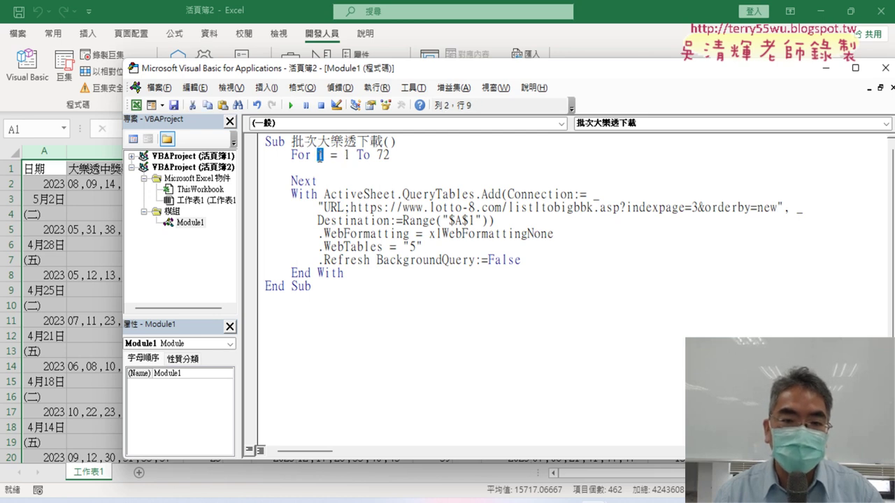
{"action": "left_click", "coordinate": [300, 181]}
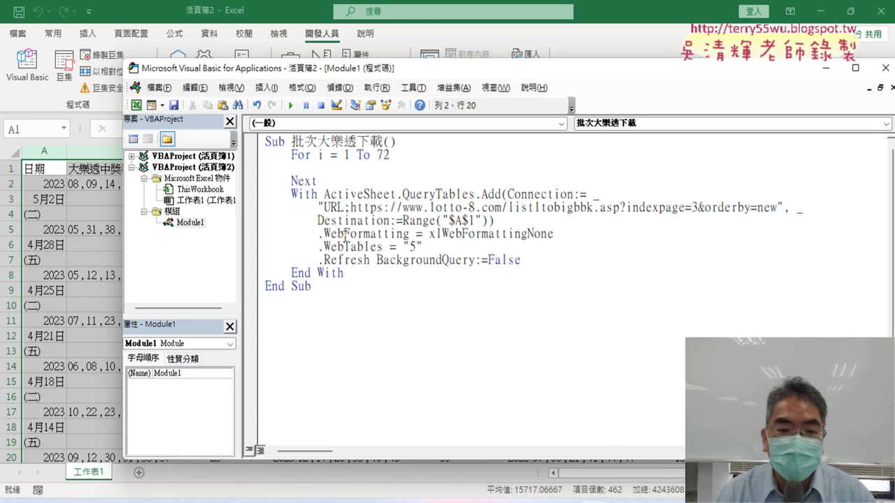
{"action": "left_click_drag", "start_coordinate": [344, 273], "coordinate": [261, 199]}
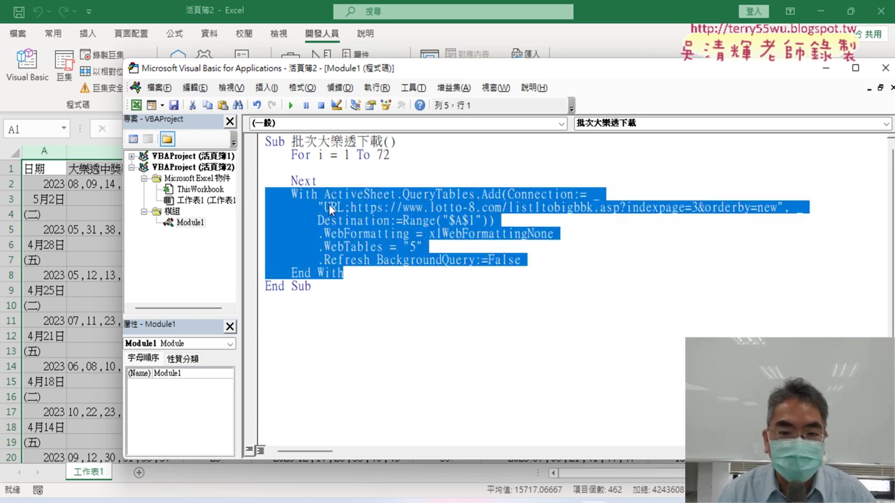
- Move the web-query With block inside the loop before Next and indent it one level
{"action": "left_click_drag", "start_coordinate": [274, 194], "coordinate": [265, 170]}
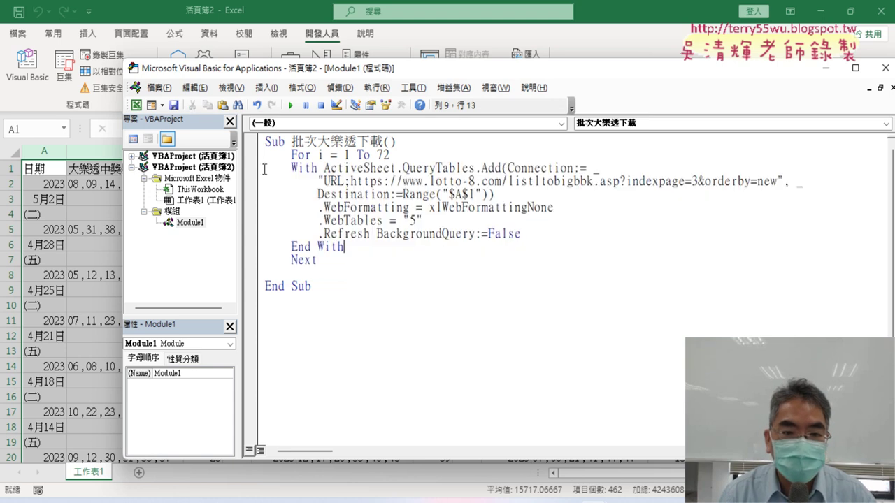
{"action": "left_click_drag", "start_coordinate": [344, 247], "coordinate": [257, 169]}
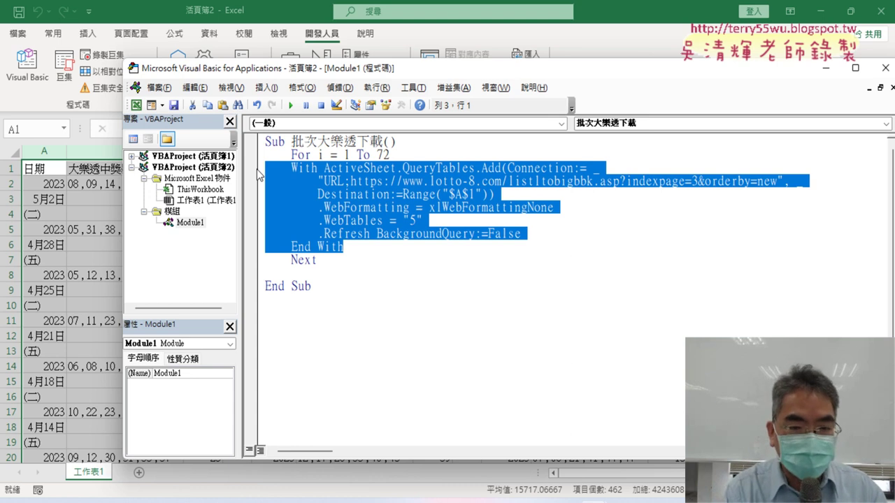
{"action": "key", "text": "Tab"}
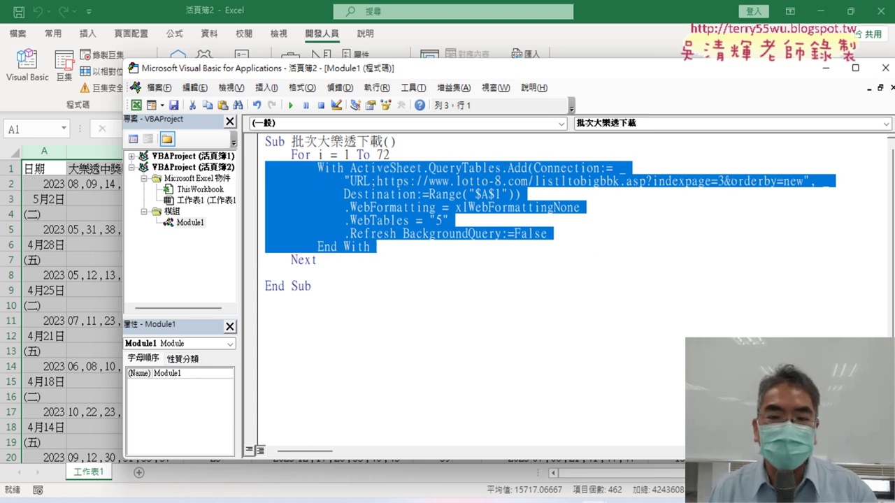
{"action": "left_click", "coordinate": [301, 156]}
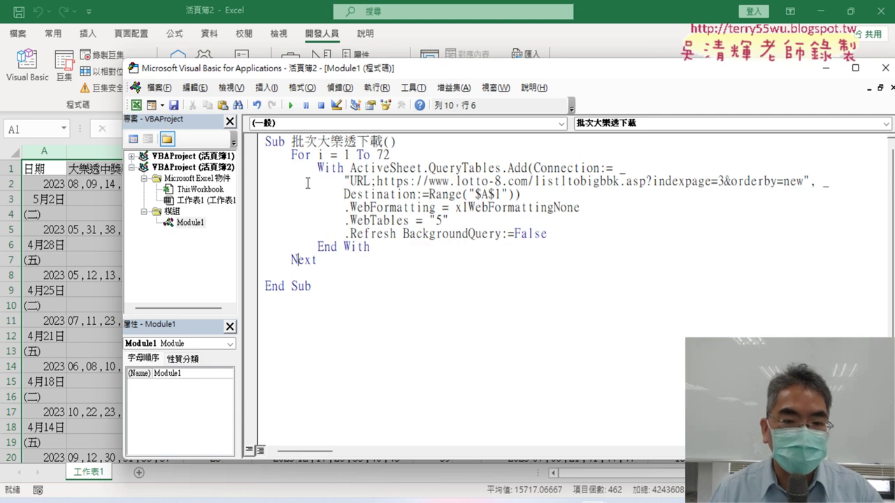
- Delete the blank line between Next and End Sub, leaving the loop range i = 1 To 72
{"action": "left_click", "coordinate": [318, 260]}
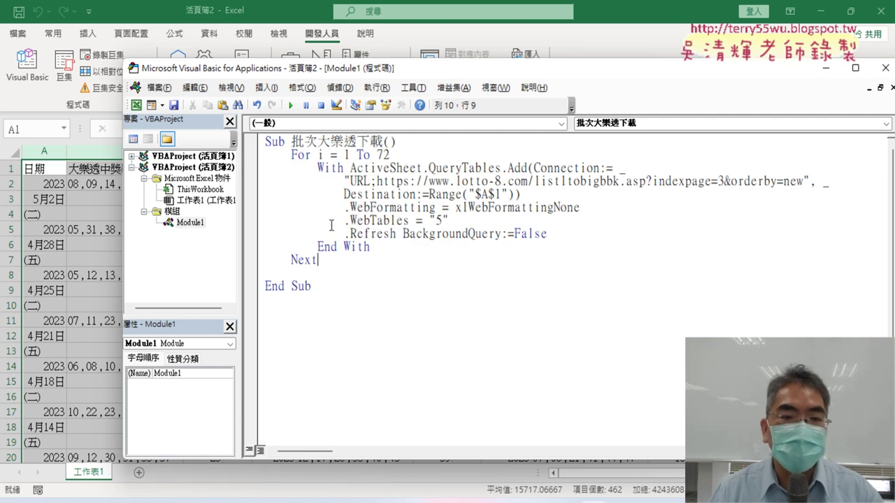
{"action": "left_click", "coordinate": [330, 171]}
{"action": "left_click", "coordinate": [326, 259]}
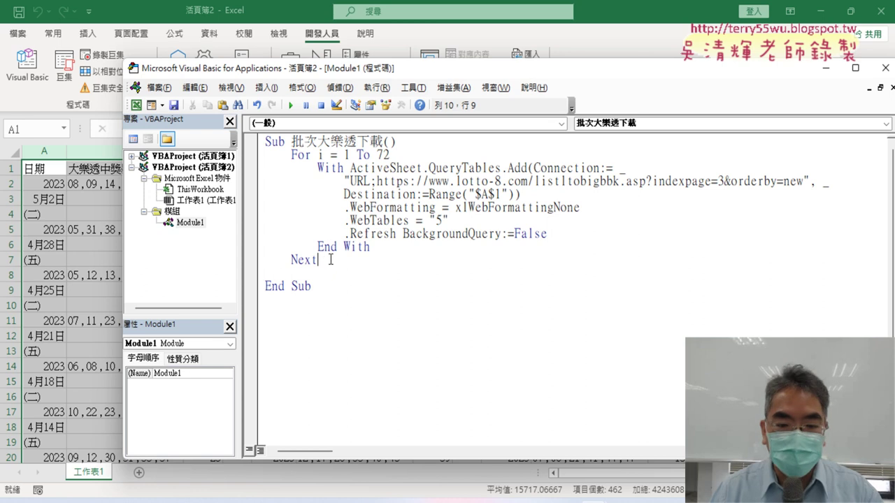
{"action": "key", "text": "Delete"}
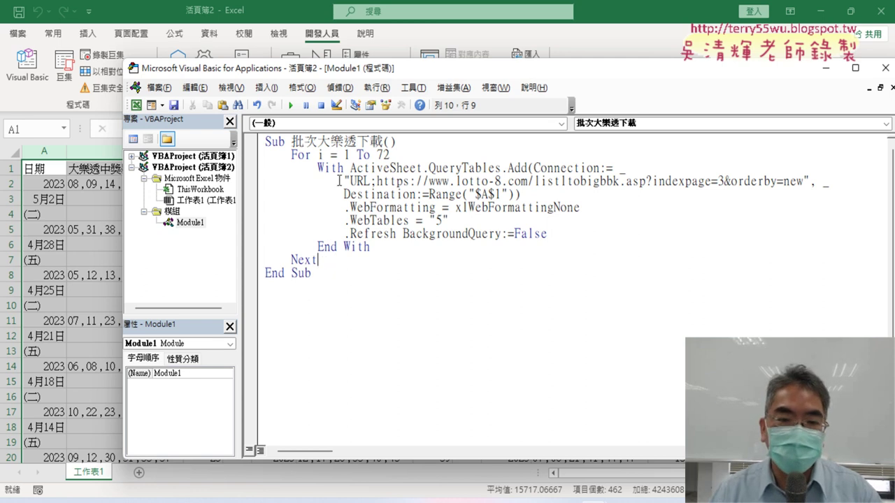
{"action": "left_click_drag", "start_coordinate": [318, 154], "coordinate": [389, 154]}
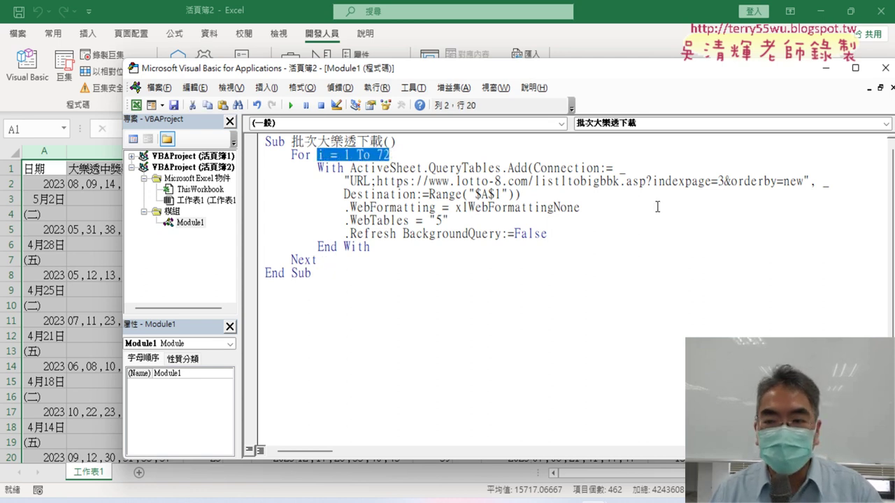
- Replace indexpage=3 in the URL with " & i & " and add a blank line after the Sub line
{"action": "double_click", "coordinate": [720, 181]}
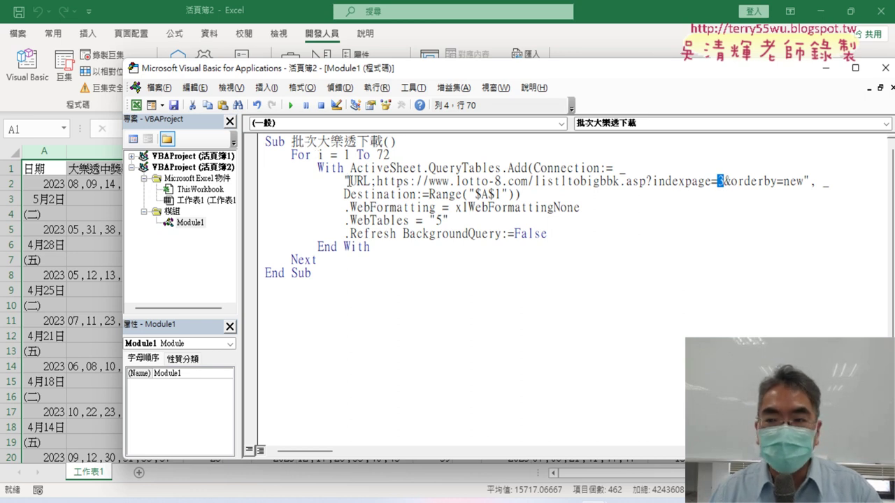
{"action": "left_click_drag", "start_coordinate": [343, 181], "coordinate": [809, 186]}
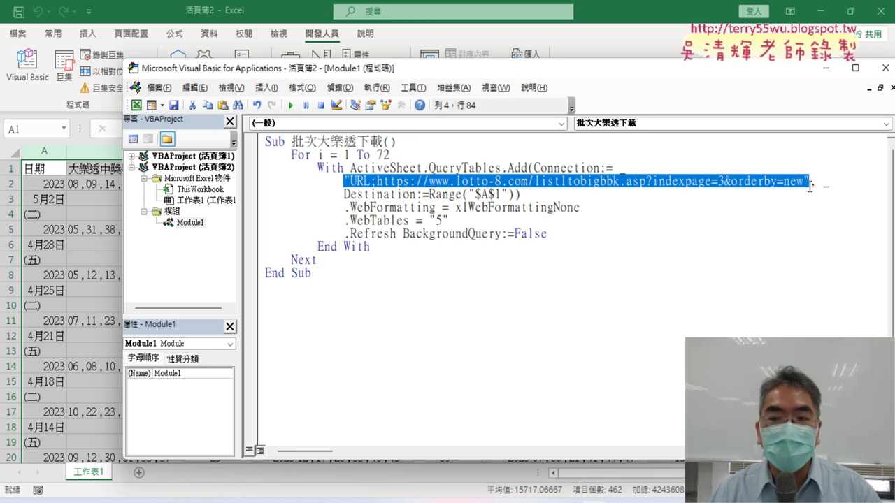
{"action": "left_click", "coordinate": [652, 183]}
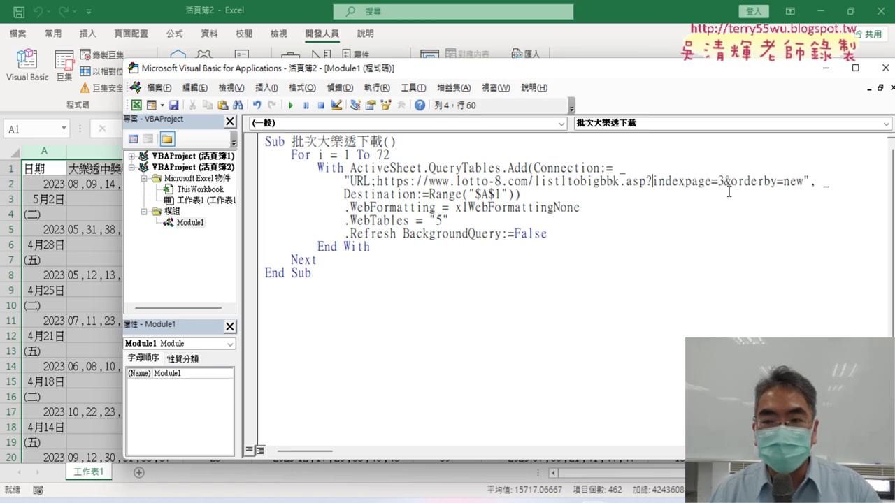
{"action": "double_click", "coordinate": [722, 182]}
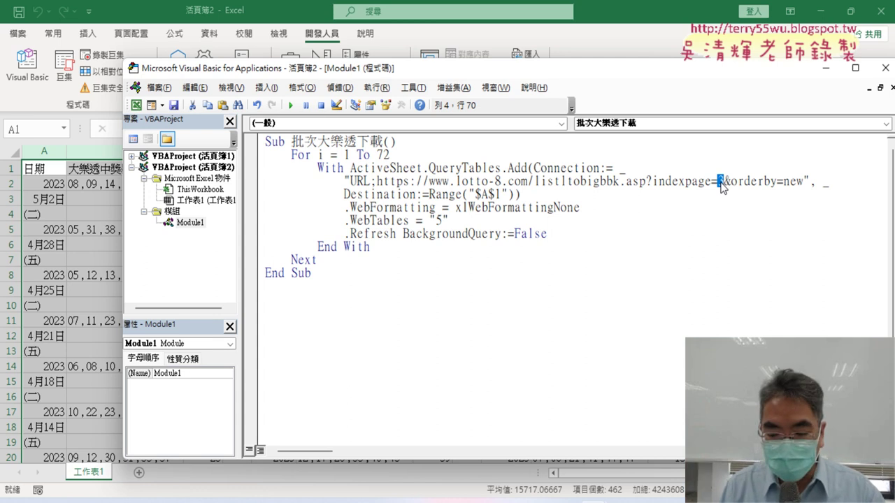
{"action": "type", "text": "\"\""}
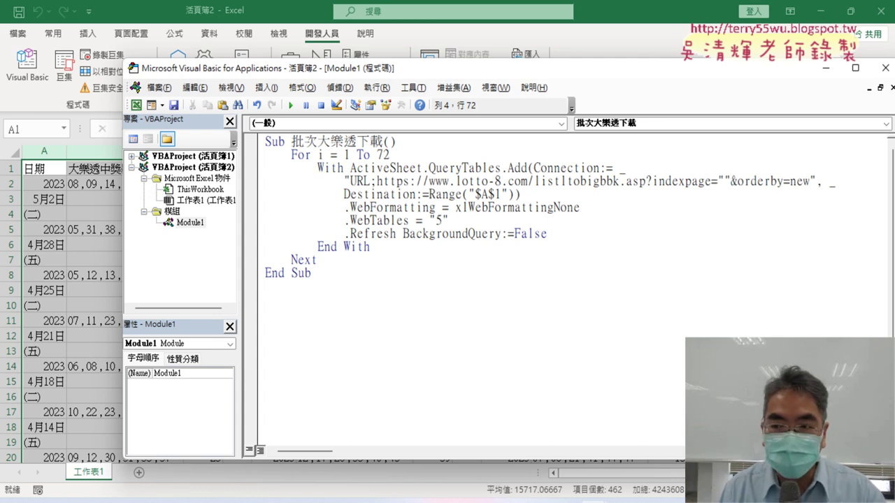
{"action": "key", "text": "Left"}
{"action": "type", "text": "&&"}
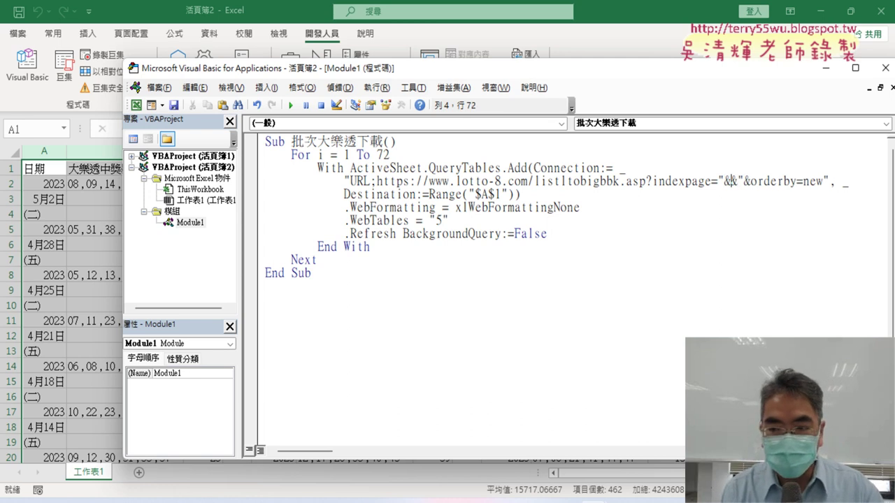
{"action": "type", "text": "i"}
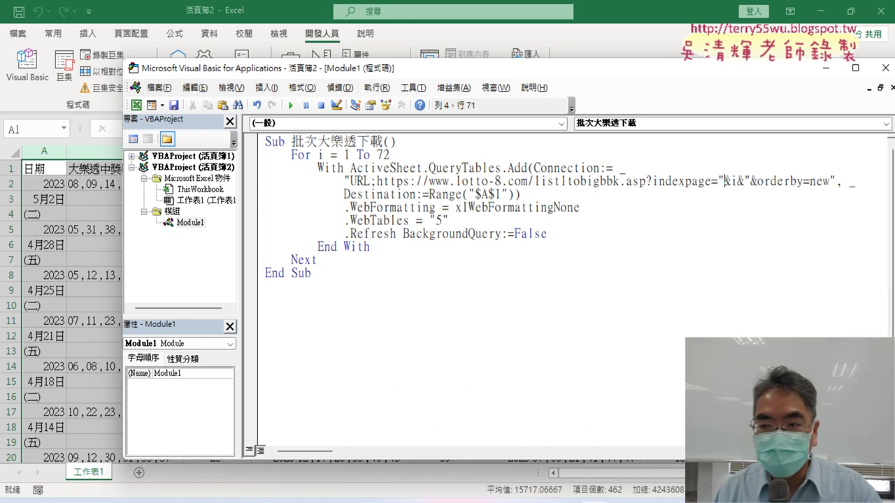
{"action": "key", "text": "Right"}
{"action": "key", "text": "Right"}
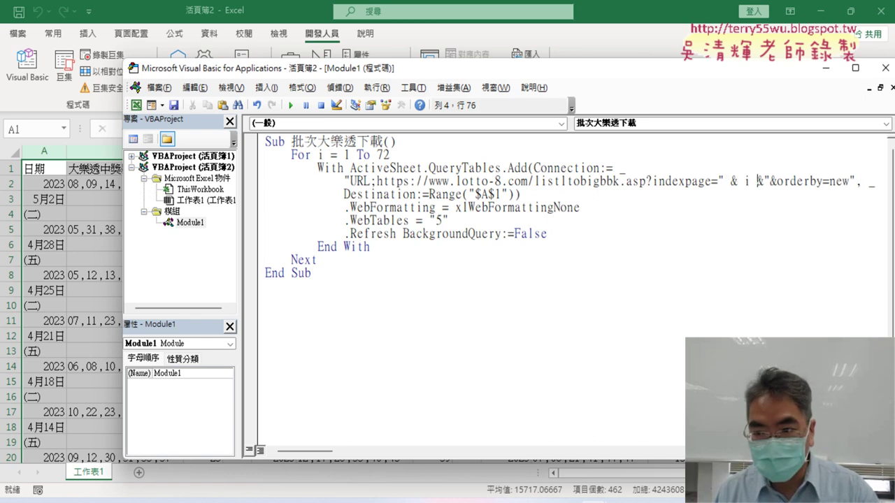
{"action": "key", "text": "Right"}
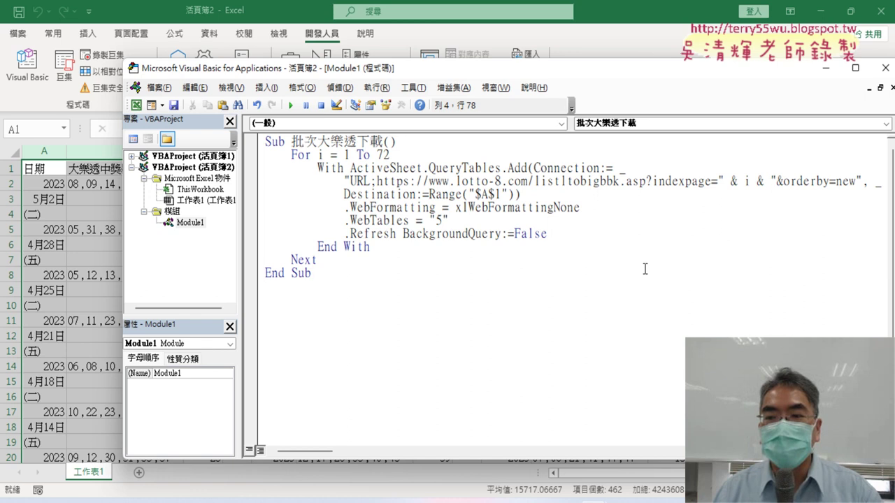
{"action": "left_click", "coordinate": [644, 269]}
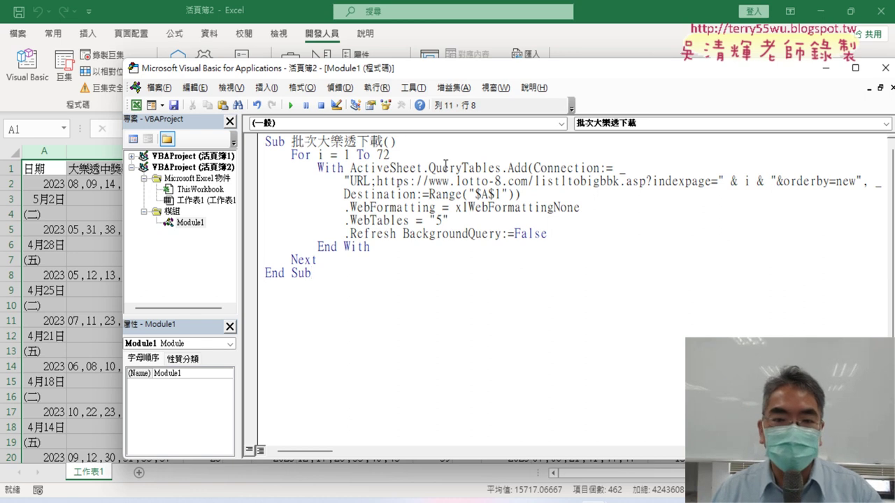
{"action": "key", "text": "Return"}
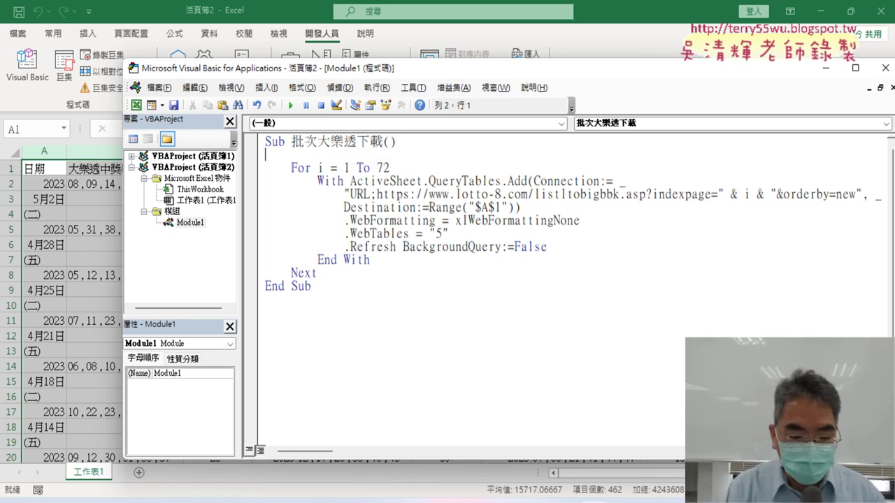
- Insert an indented Cells.Clear statement at the macro's start and set a breakpoint on that line
{"action": "key", "text": "Tab"}
{"action": "type", "text": "ce"}
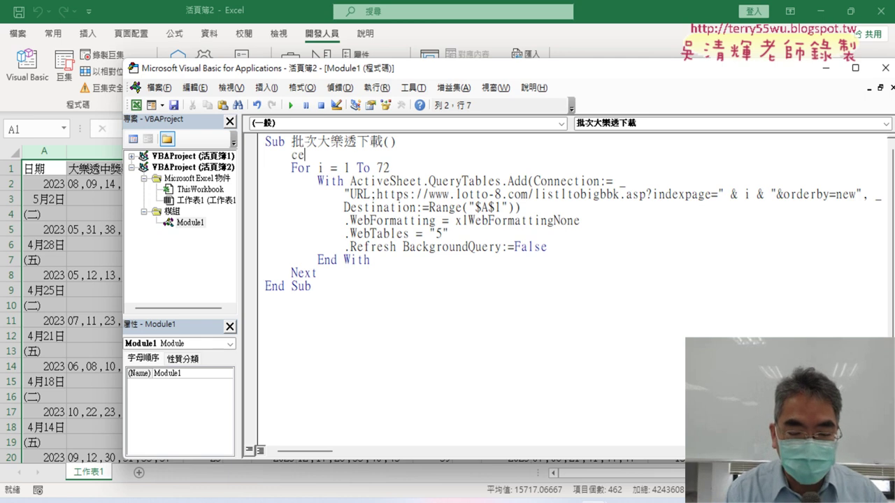
{"action": "type", "text": "l"}
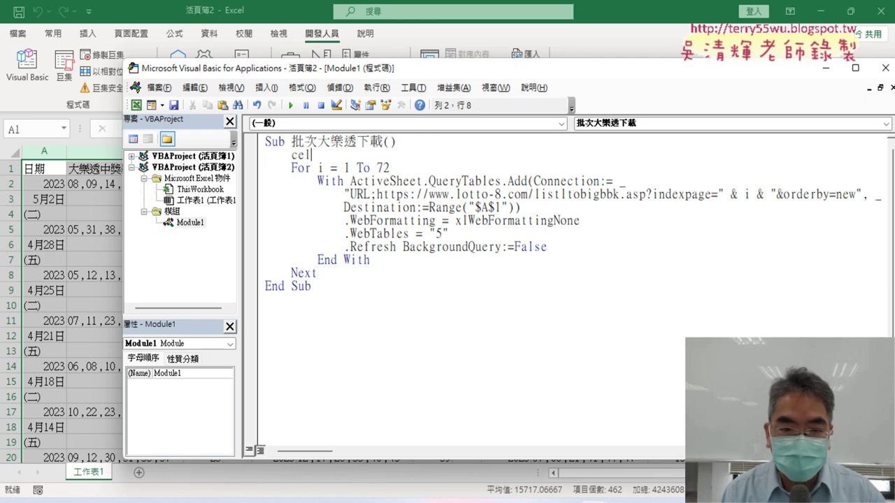
{"action": "type", "text": "ls."}
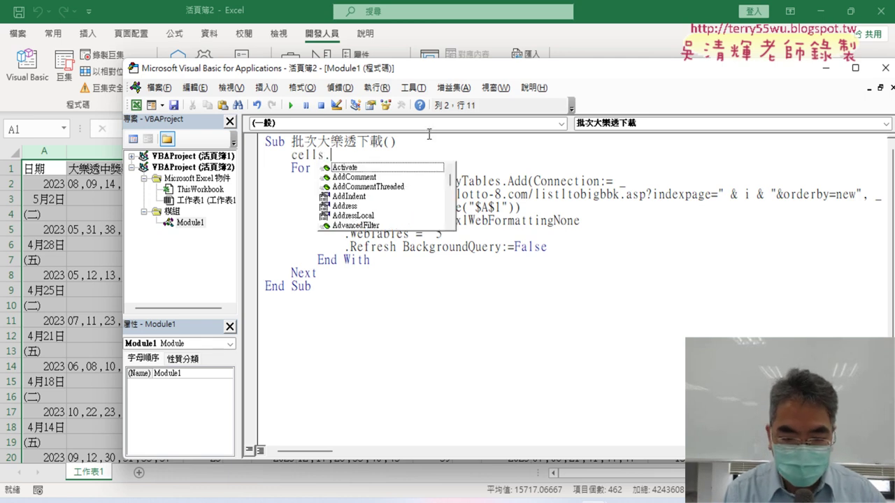
{"action": "type", "text": "c"}
{"action": "key", "text": "Down"}
{"action": "key", "text": "Down"}
{"action": "key", "text": "Down"}
{"action": "key", "text": "Down"}
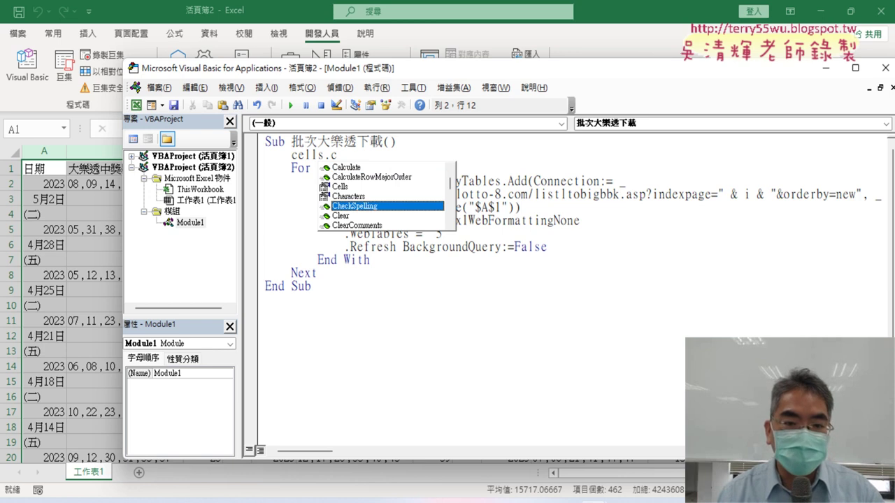
{"action": "key", "text": "Down"}
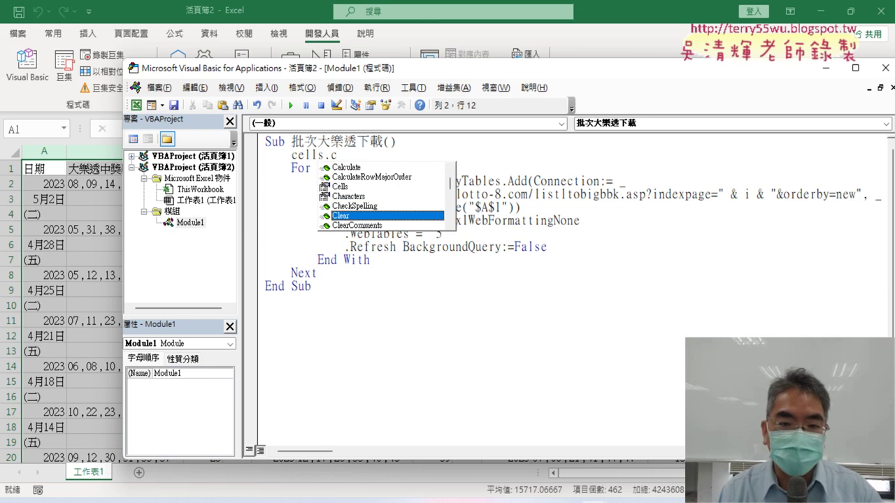
{"action": "key", "text": "space"}
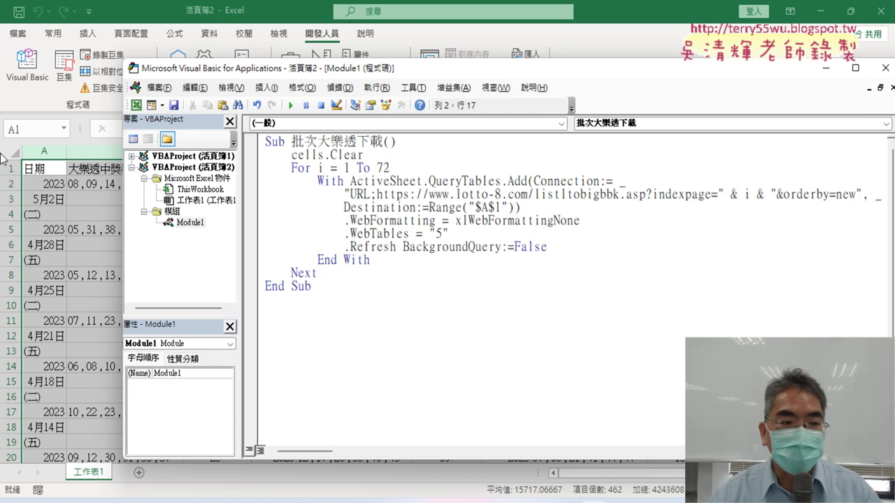
{"action": "left_click_drag", "start_coordinate": [325, 155], "coordinate": [293, 154]}
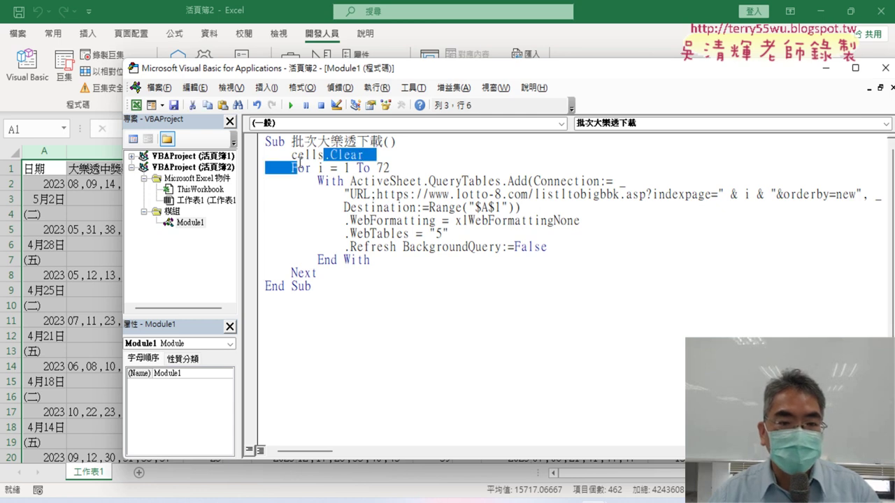
{"action": "left_click", "coordinate": [358, 154]}
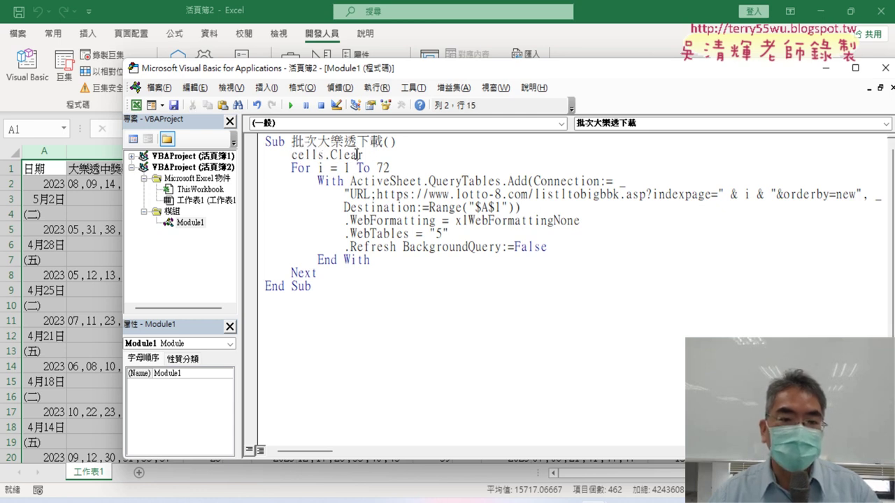
{"action": "left_click", "coordinate": [252, 156]}
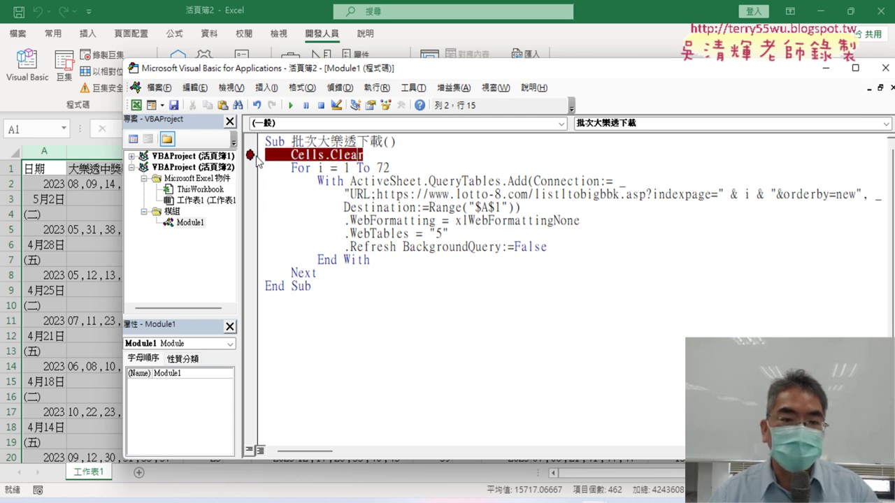
- Run to the breakpoint and step with F8 through Cells.Clear and the first page import at A1
{"action": "left_click", "coordinate": [292, 107]}
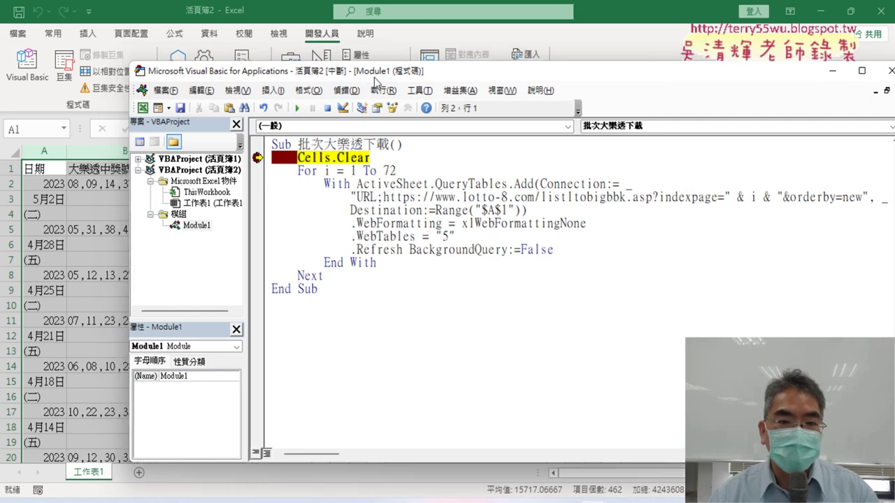
{"action": "left_click_drag", "start_coordinate": [375, 72], "coordinate": [515, 166]}
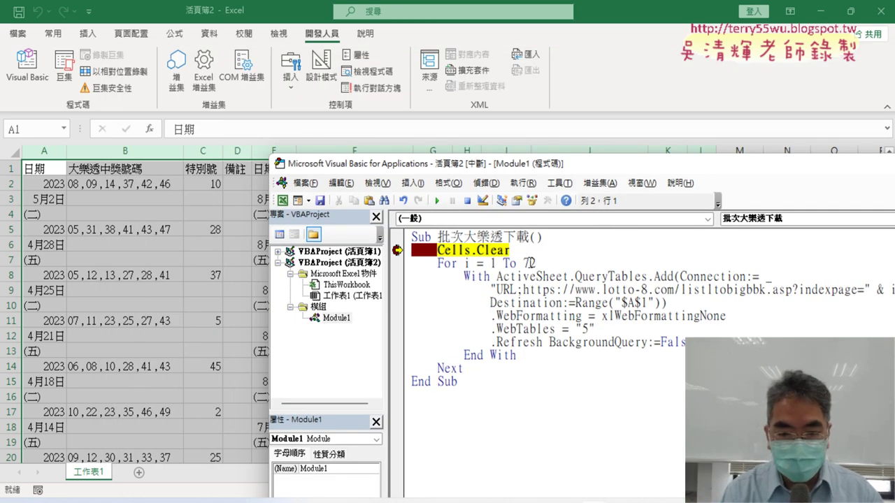
{"action": "key", "text": "F8"}
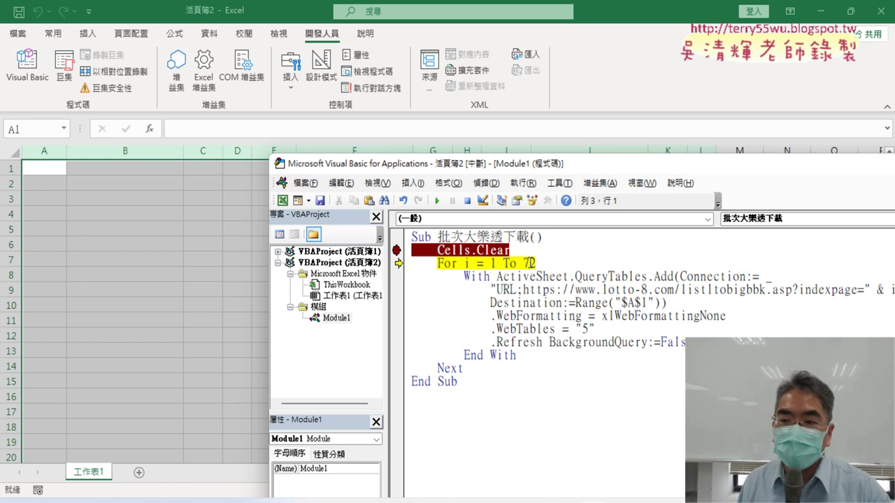
{"action": "key", "text": "F8"}
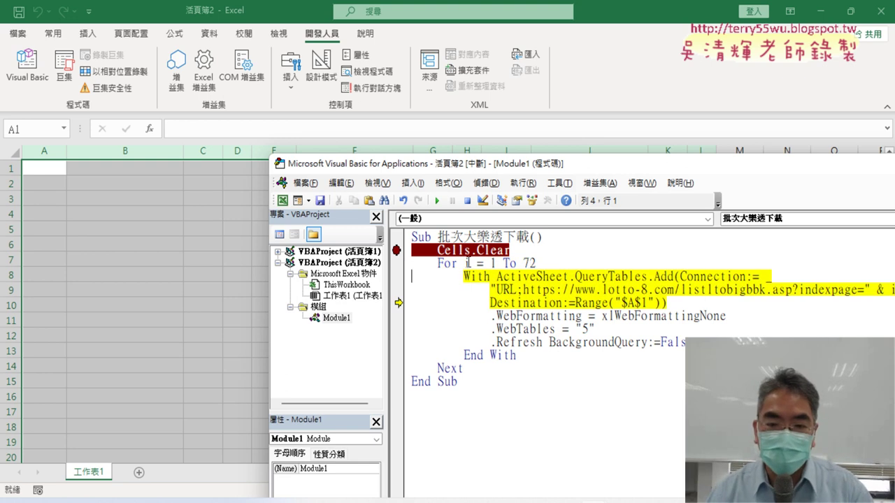
{"action": "left_click_drag", "start_coordinate": [540, 171], "coordinate": [347, 148]}
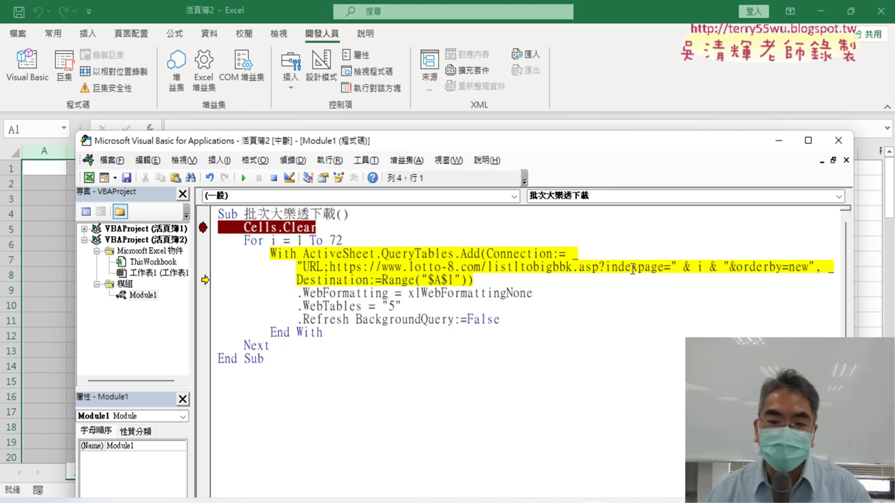
{"action": "key", "text": "F8"}
{"action": "key", "text": "F8"}
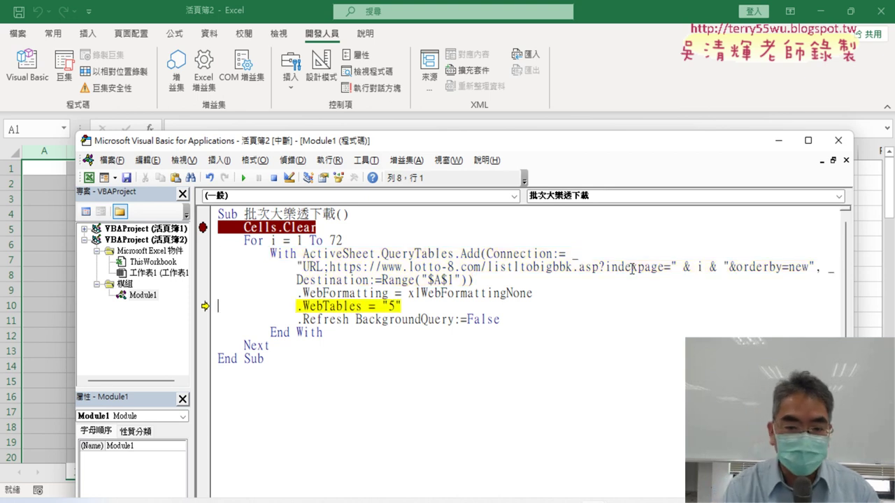
{"action": "key", "text": "F8"}
{"action": "key", "text": "F8"}
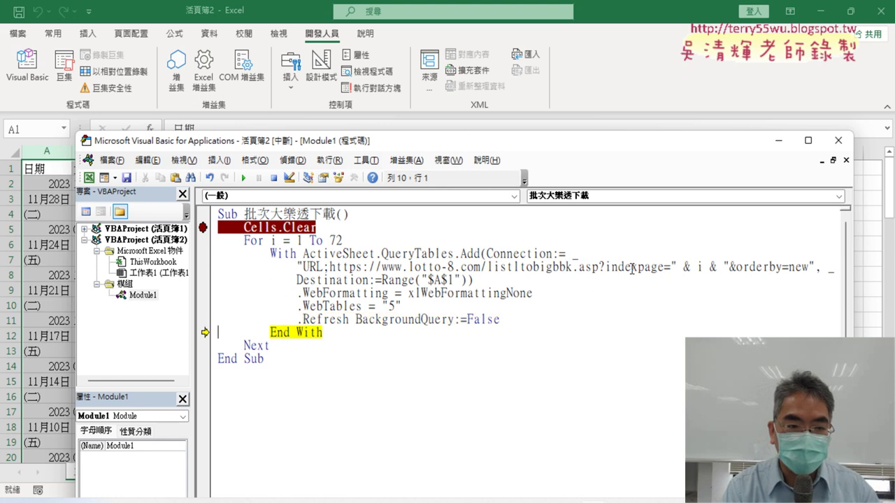
{"action": "left_click_drag", "start_coordinate": [506, 145], "coordinate": [701, 136]}
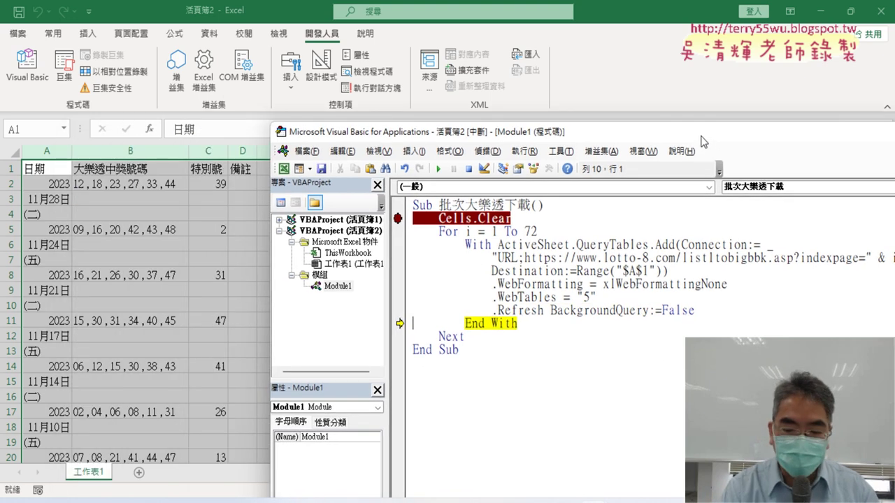
- Step into the next iteration and annotate the Destination A1 and WebFormatting arguments
{"action": "key", "text": "F8"}
{"action": "key", "text": "F8"}
{"action": "key", "text": "F8"}
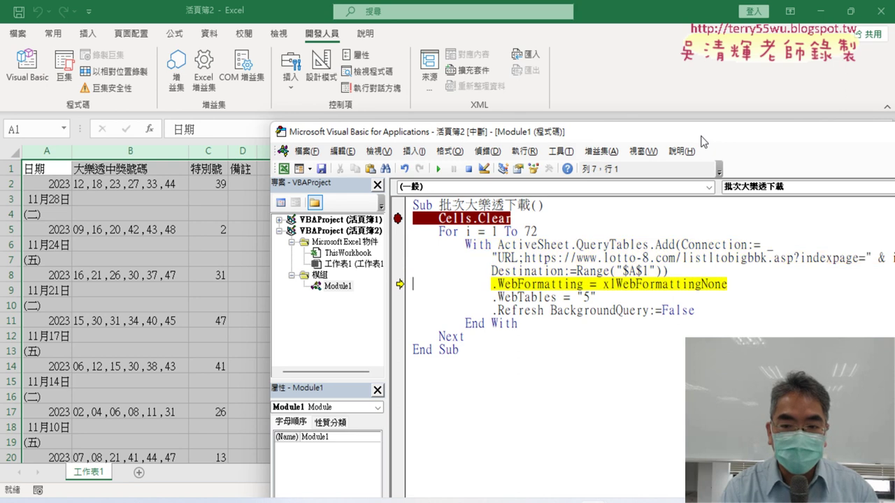
{"action": "mouse_move", "coordinate": [469, 232]}
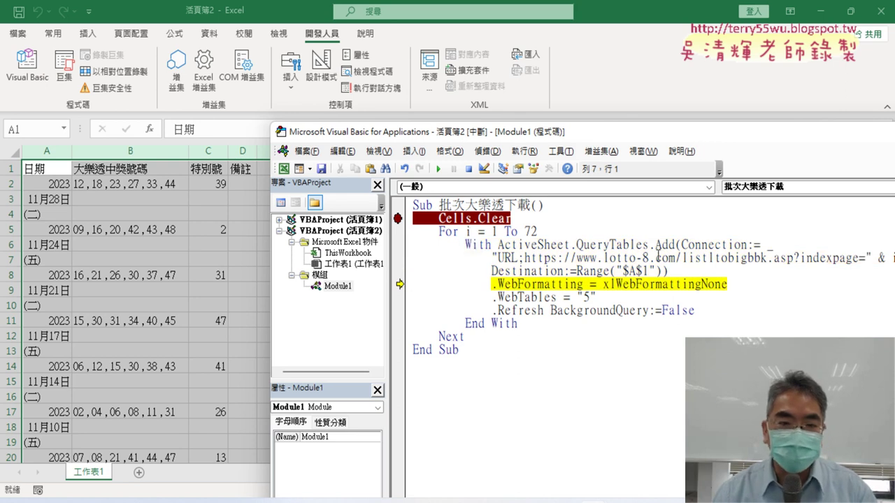
{"action": "left_click_drag", "start_coordinate": [500, 132], "coordinate": [581, 125]}
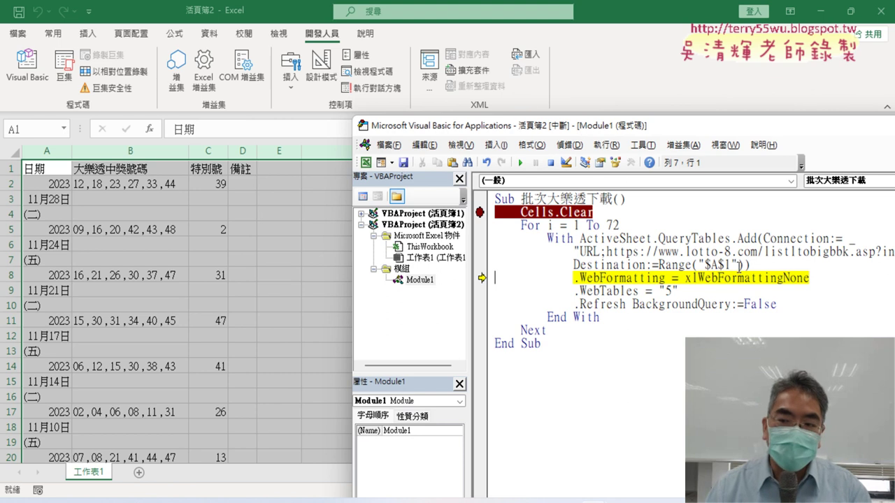
{"action": "left_click_drag", "start_coordinate": [573, 265], "coordinate": [745, 265]}
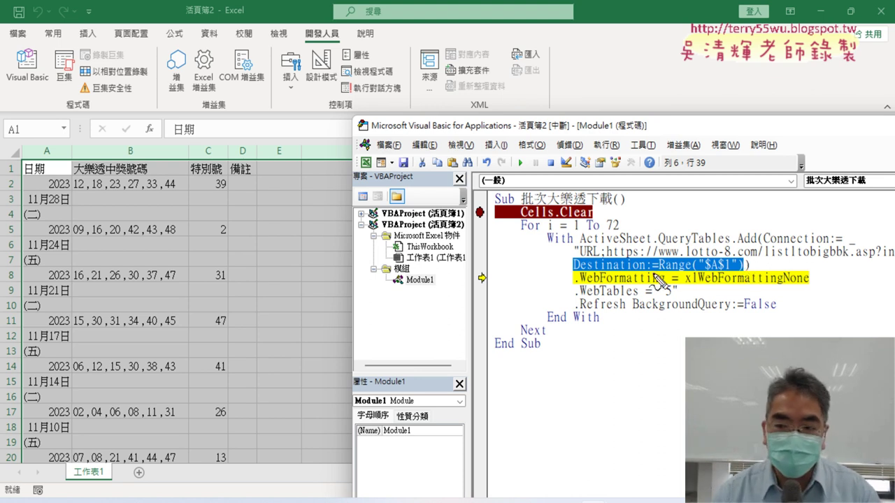
{"action": "left_click_drag", "start_coordinate": [661, 273], "coordinate": [740, 282]}
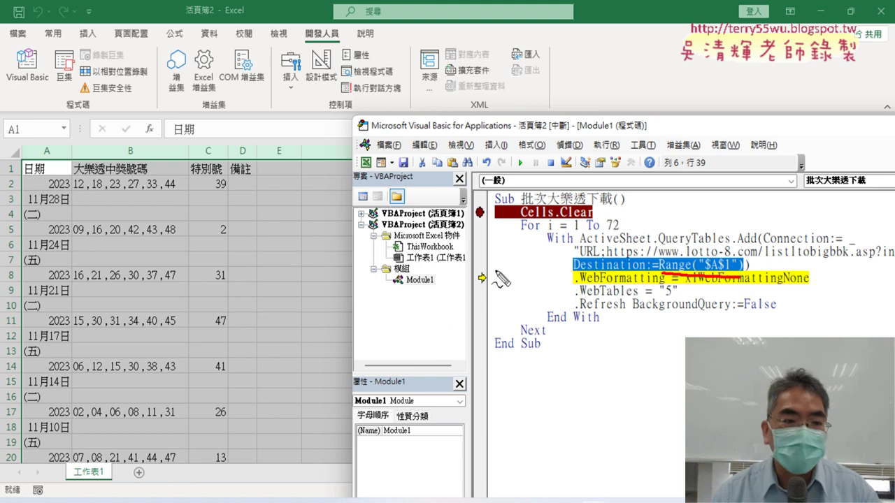
{"action": "mouse_move", "coordinate": [58, 179]}
{"action": "left_mouse_down"}
{"action": "mouse_move", "coordinate": [23, 165]}
{"action": "mouse_move", "coordinate": [56, 182]}
{"action": "left_mouse_up"}
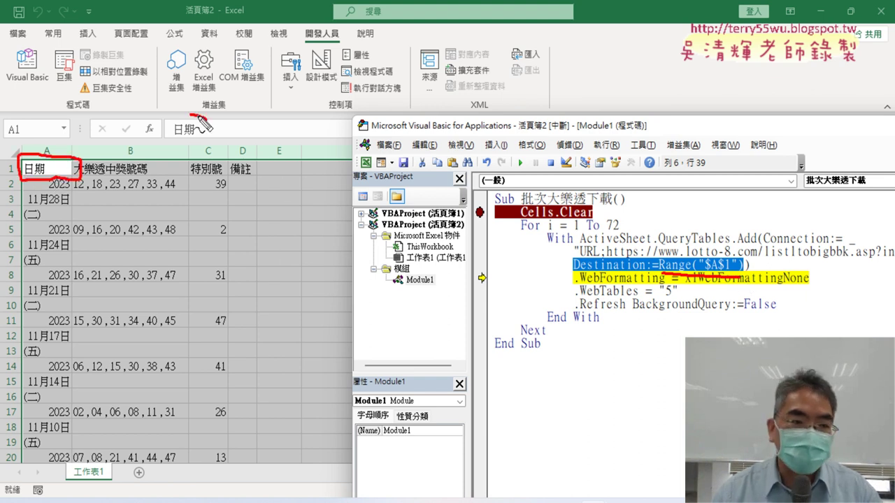
{"action": "left_click_drag", "start_coordinate": [202, 116], "coordinate": [97, 153]}
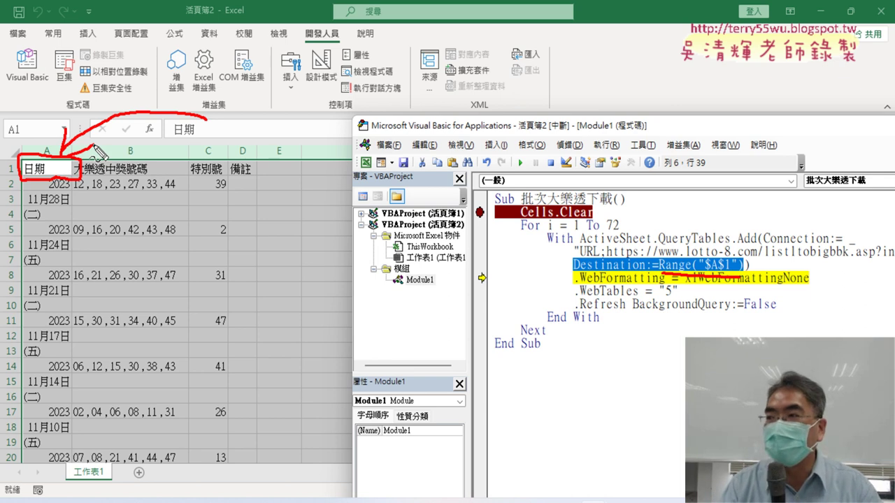
{"action": "key", "text": "Escape"}
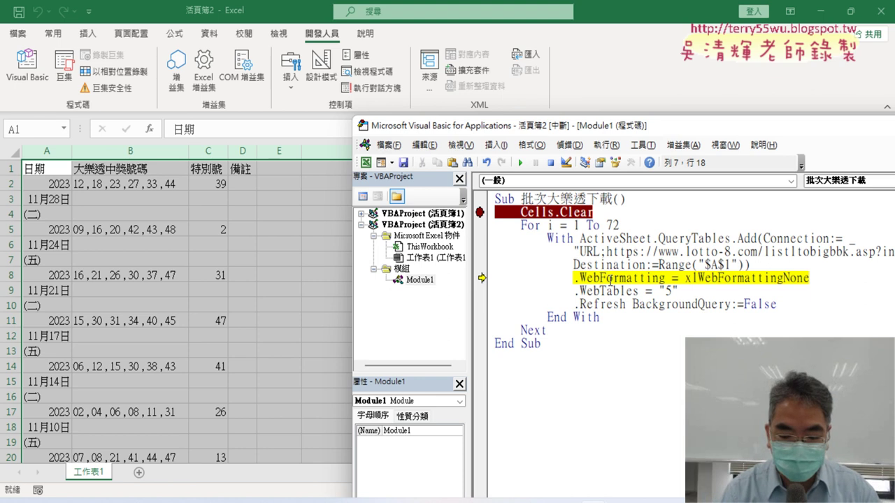
- Step through the refresh so the second page fills columns A–D, shifting the first to E–H
{"action": "key", "text": "F8"}
{"action": "key", "text": "F8"}
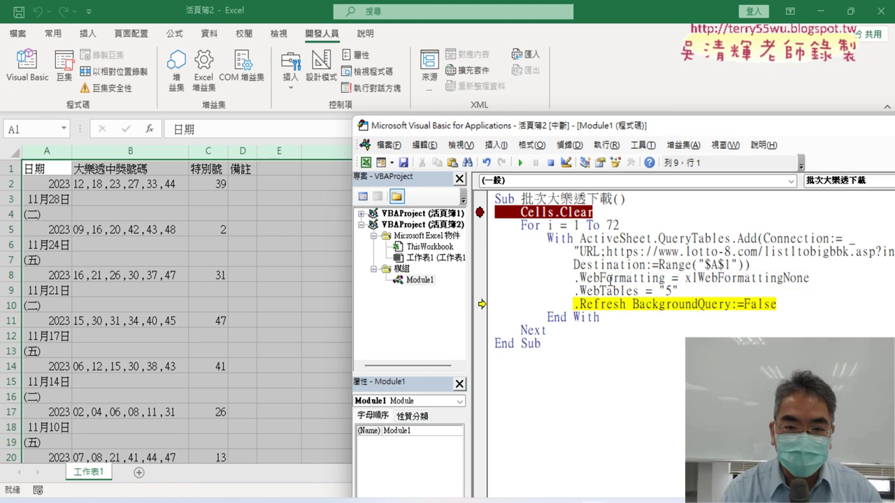
{"action": "key", "text": "F8"}
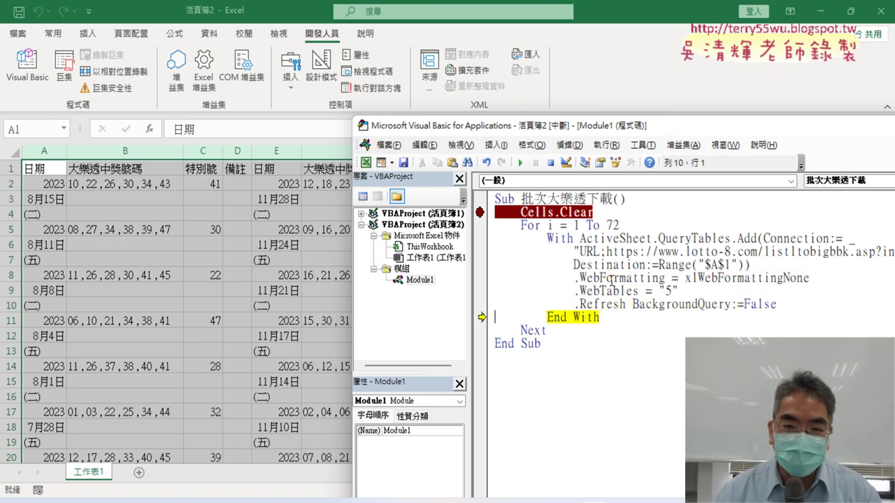
{"action": "left_click_drag", "start_coordinate": [582, 136], "coordinate": [751, 112]}
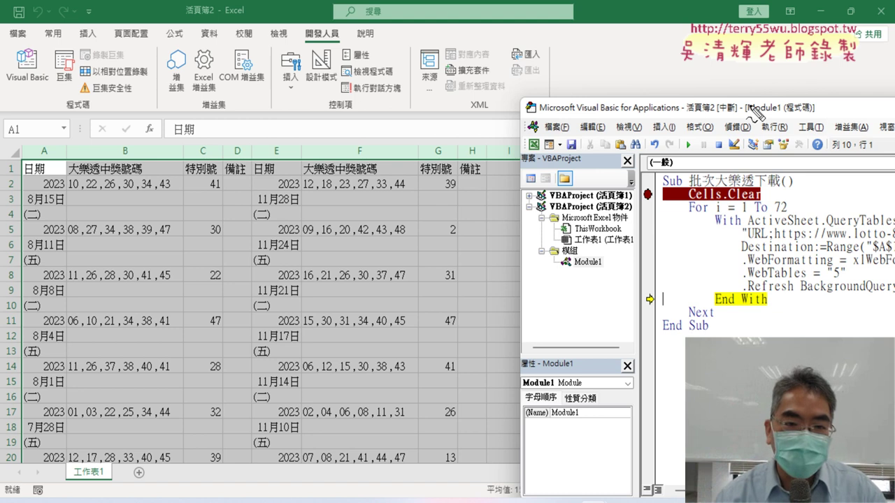
- Annotate the sheet to show earlier results pushed right by the new block in columns A–D
{"action": "left_click_drag", "start_coordinate": [258, 167], "coordinate": [248, 371]}
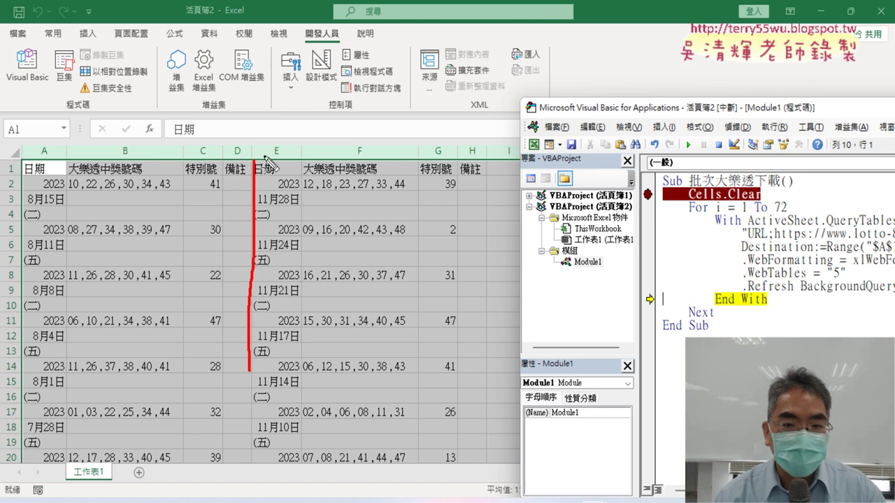
{"action": "left_click_drag", "start_coordinate": [264, 155], "coordinate": [495, 339]}
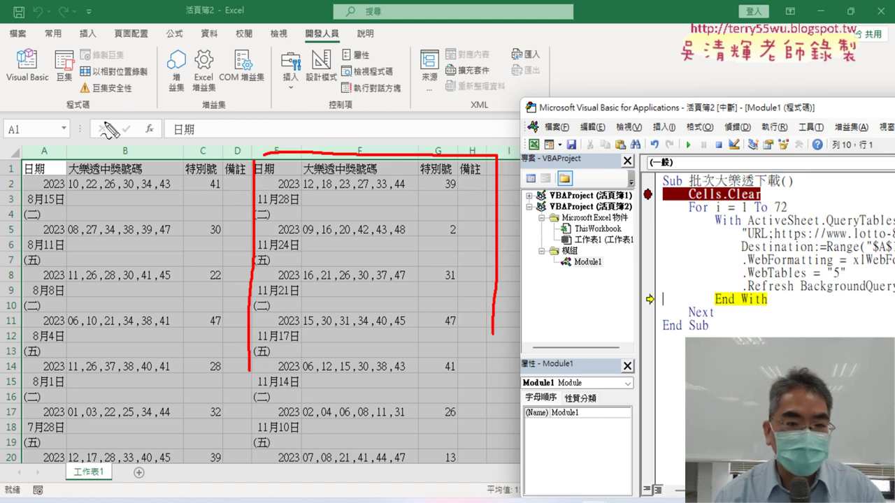
{"action": "left_click_drag", "start_coordinate": [101, 124], "coordinate": [213, 129]}
{"action": "left_click_drag", "start_coordinate": [204, 105], "coordinate": [217, 153]}
{"action": "left_click_drag", "start_coordinate": [22, 166], "coordinate": [8, 409]}
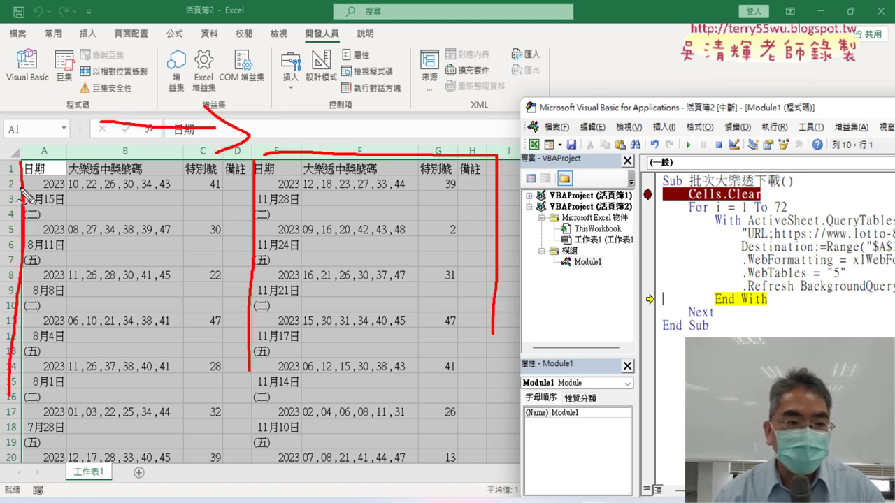
{"action": "mouse_move", "coordinate": [28, 165]}
{"action": "left_mouse_down"}
{"action": "mouse_move", "coordinate": [251, 202]}
{"action": "mouse_move", "coordinate": [246, 305]}
{"action": "left_mouse_up"}
{"action": "left_click_drag", "start_coordinate": [404, 208], "coordinate": [404, 302]}
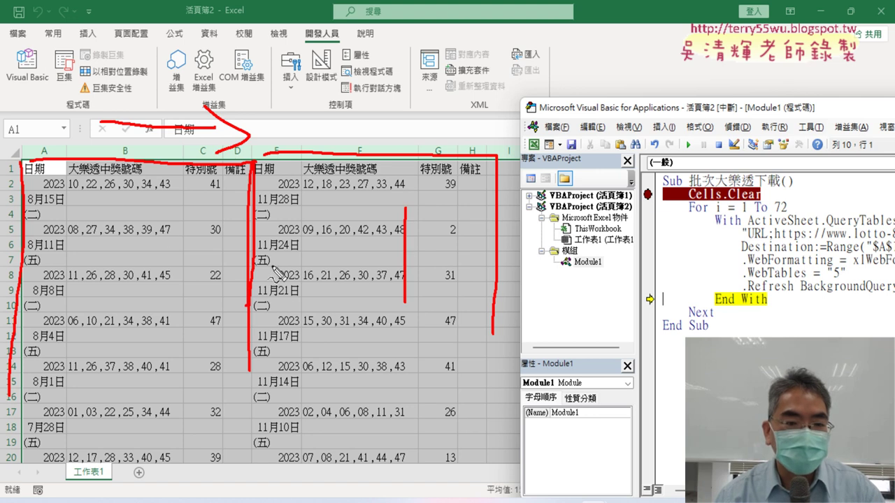
{"action": "mouse_move", "coordinate": [160, 229]}
{"action": "left_mouse_down"}
{"action": "mouse_move", "coordinate": [138, 278]}
{"action": "mouse_move", "coordinate": [175, 279]}
{"action": "left_mouse_up"}
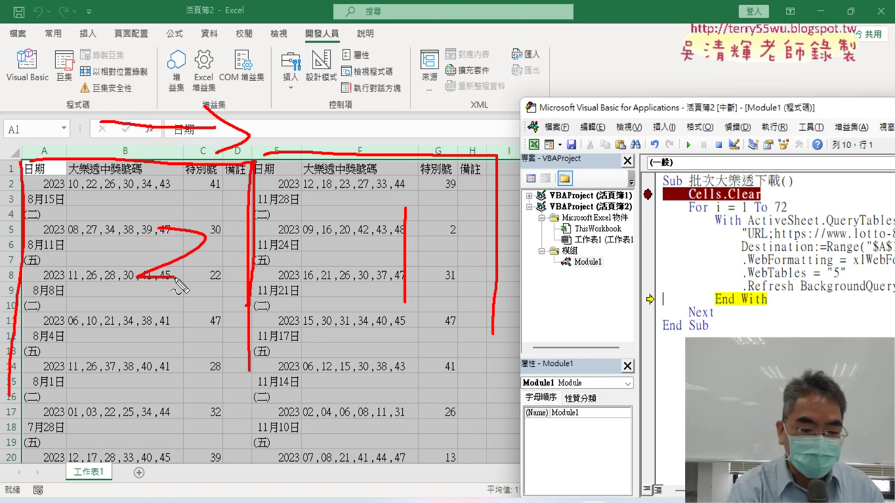
{"action": "key", "text": "Escape"}
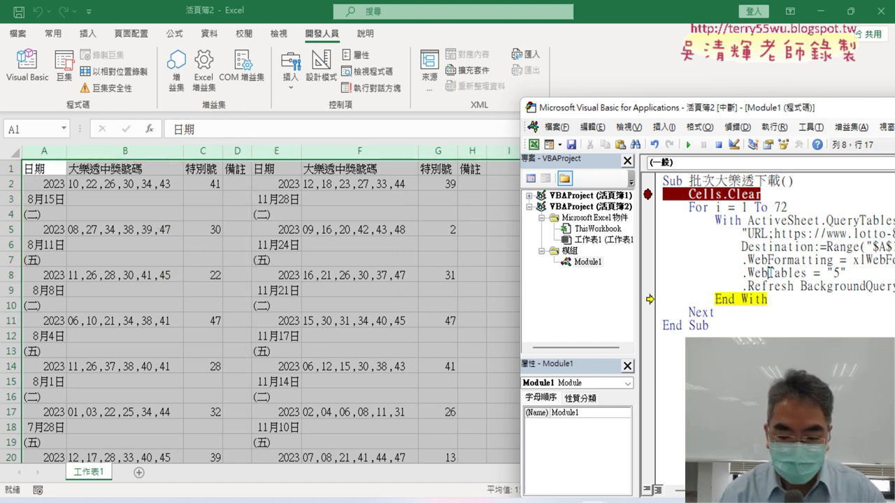
- Step through another iteration with F8 to insert the third page, May back to April, in A–D
{"action": "key", "text": "F8"}
{"action": "key", "text": "F8"}
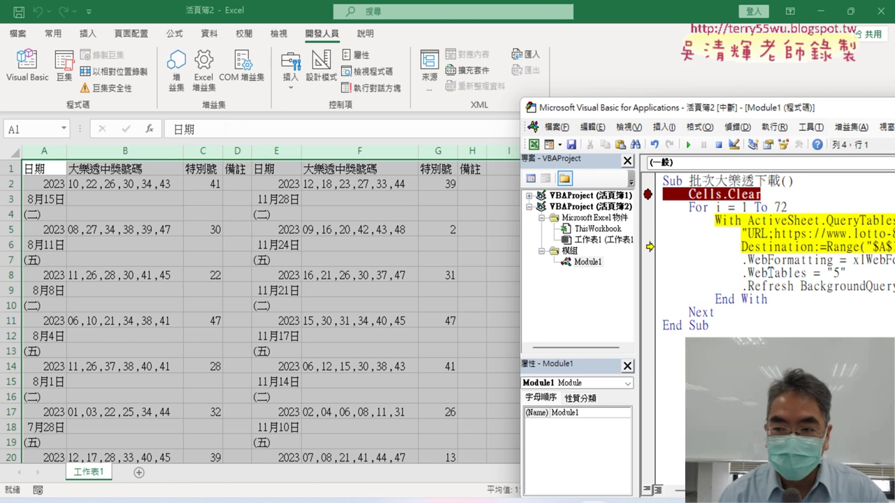
{"action": "mouse_move", "coordinate": [717, 207]}
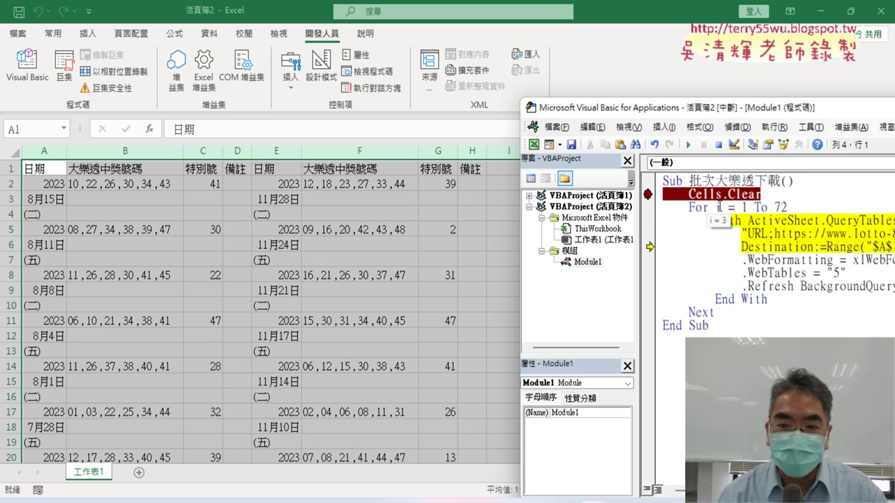
{"action": "key", "text": "F8"}
{"action": "key", "text": "F8"}
{"action": "key", "text": "F8"}
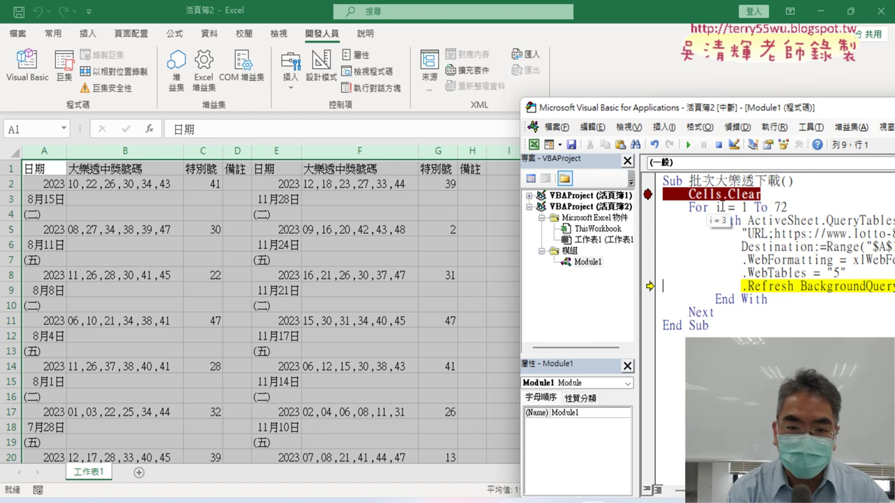
{"action": "key", "text": "F8"}
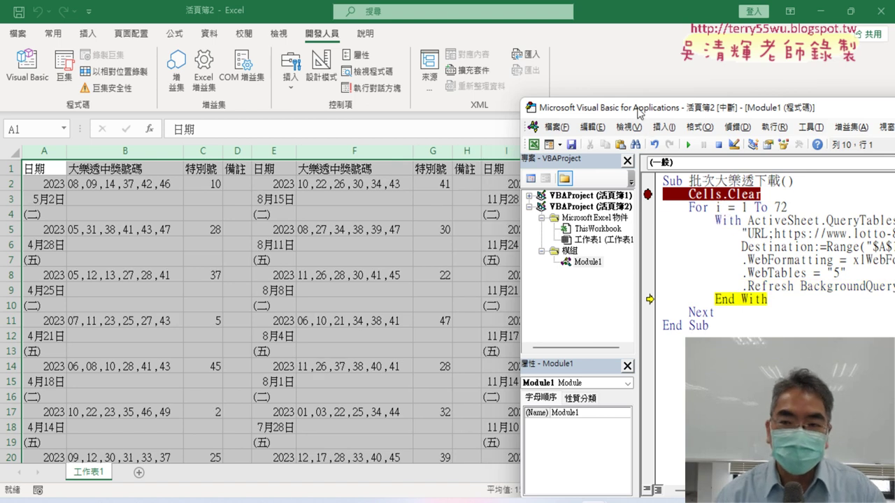
- Resume the macro to download all remaining pages, then bring the worksheet starting at March 2004 forward
{"action": "left_click_drag", "start_coordinate": [638, 112], "coordinate": [787, 108]}
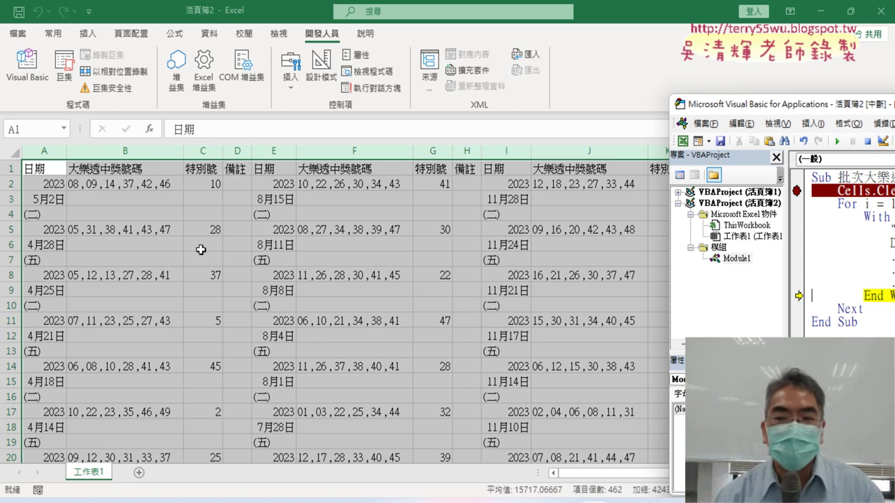
{"action": "left_click_drag", "start_coordinate": [755, 103], "coordinate": [187, 89]}
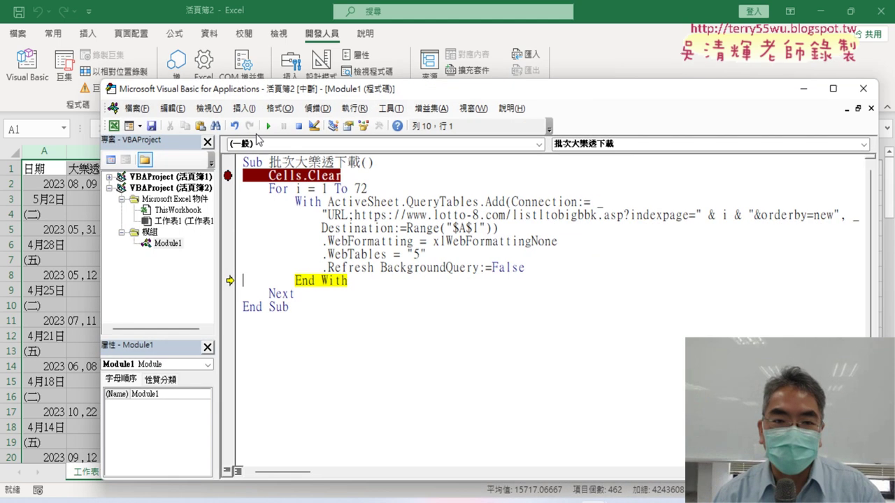
{"action": "left_click", "coordinate": [268, 126]}
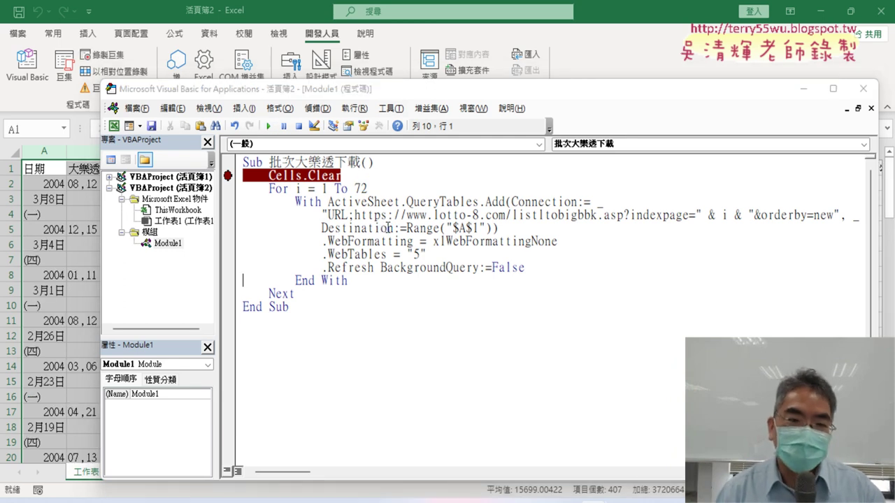
{"action": "left_click", "coordinate": [40, 169]}
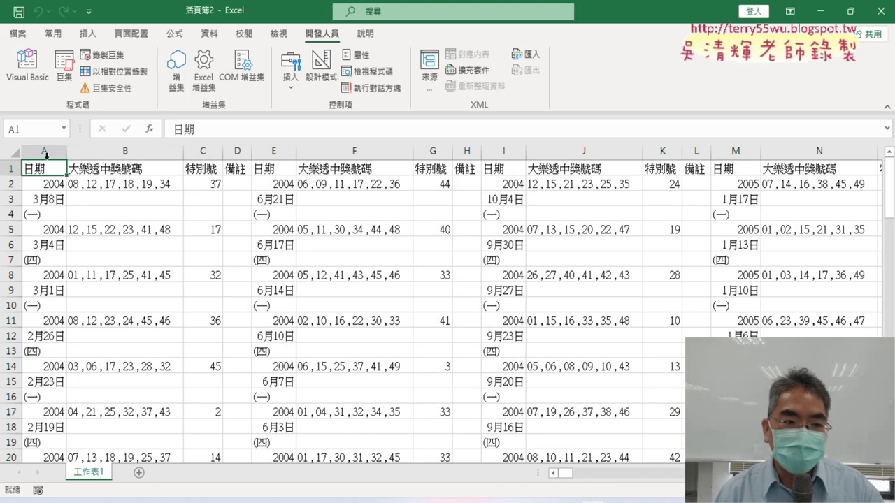
{"action": "left_click_drag", "start_coordinate": [46, 155], "coordinate": [239, 149]}
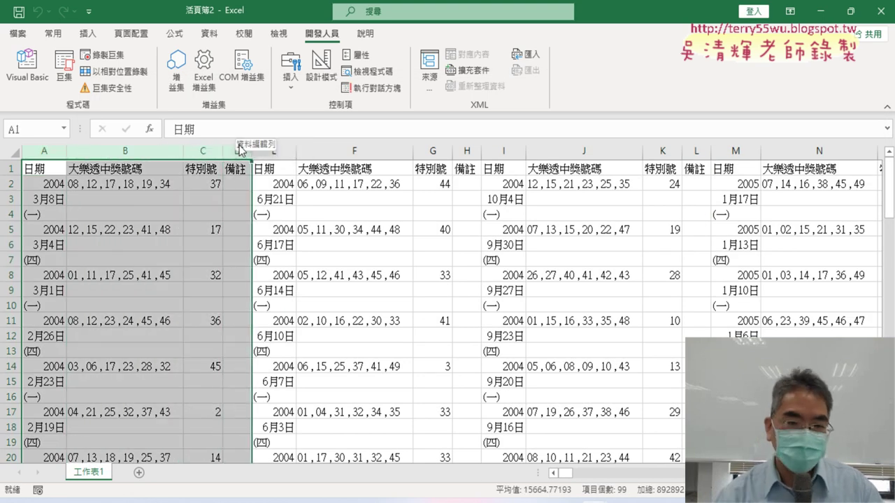
{"action": "mouse_move", "coordinate": [46, 183]}
{"action": "left_mouse_down"}
{"action": "mouse_move", "coordinate": [46, 200]}
{"action": "mouse_move", "coordinate": [46, 187]}
{"action": "left_mouse_up"}
{"action": "left_click", "coordinate": [49, 170]}
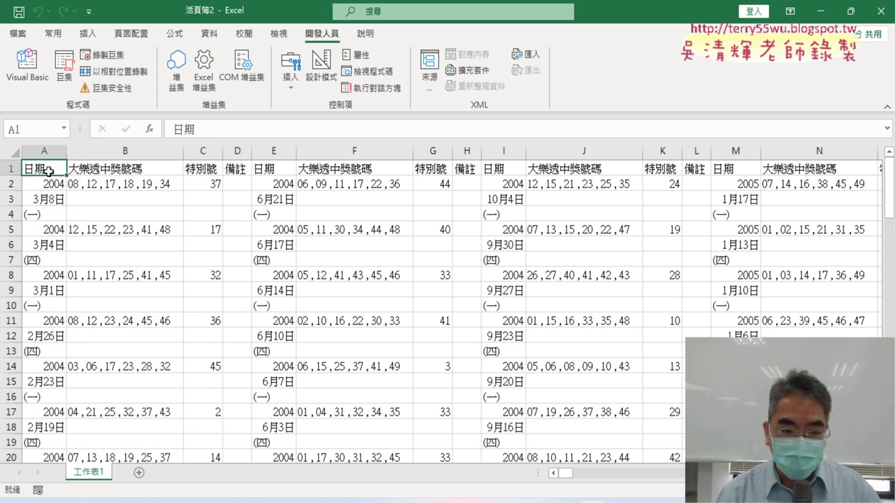
{"action": "key", "text": "ctrl+Down"}
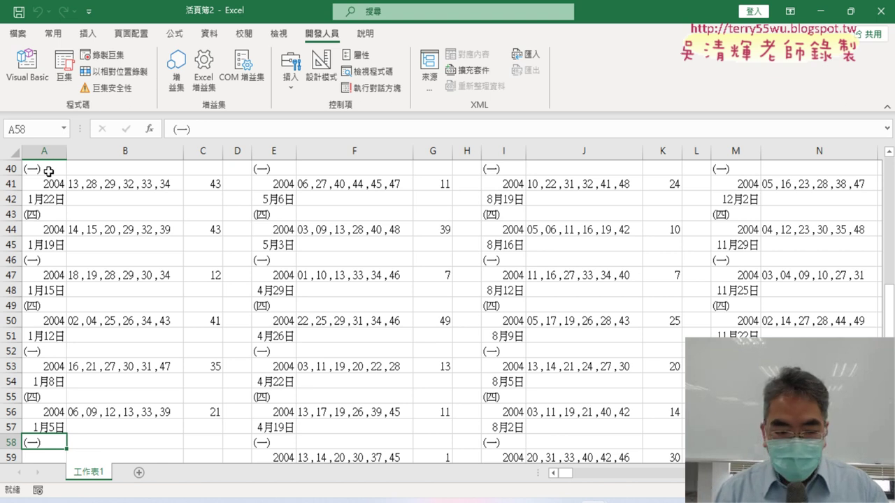
{"action": "key", "text": "ctrl+Up"}
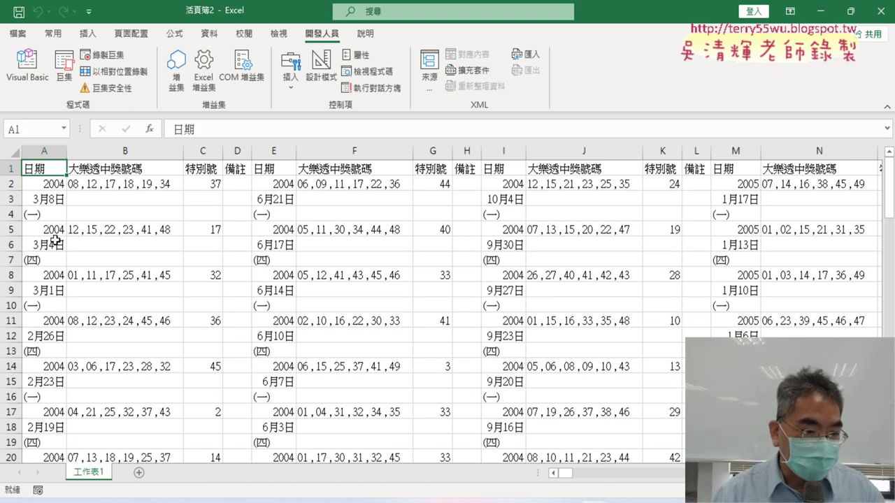
{"action": "scroll", "coordinate": [54, 240], "scroll_direction": "down", "scroll_amount": 15}
{"action": "left_click", "coordinate": [45, 353]}
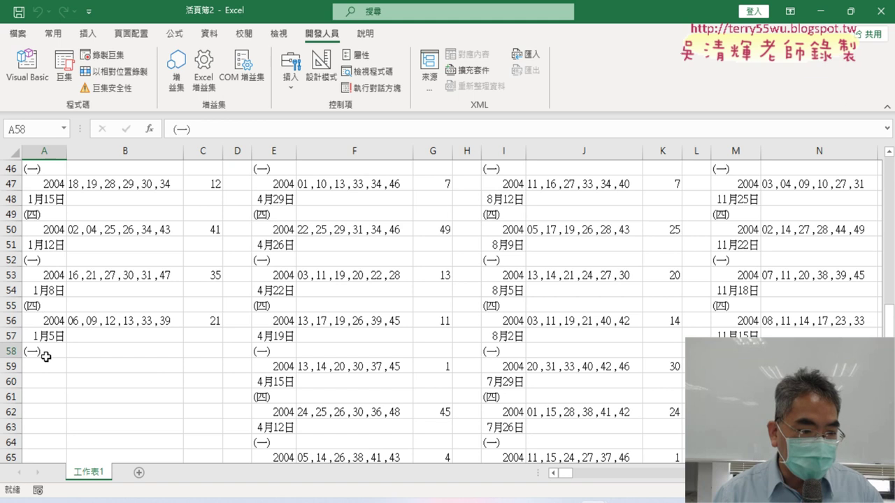
{"action": "left_click", "coordinate": [49, 303]}
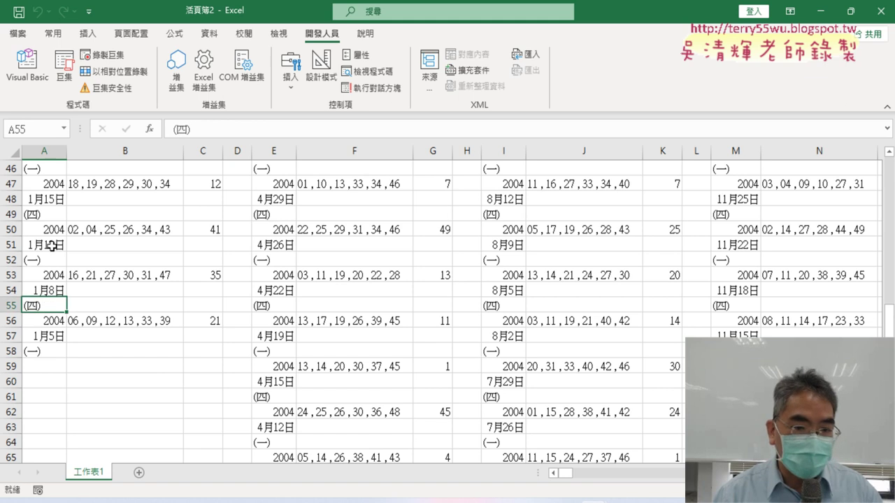
{"action": "scroll", "coordinate": [52, 244], "scroll_direction": "up", "scroll_amount": 4}
{"action": "scroll", "coordinate": [53, 245], "scroll_direction": "up", "scroll_amount": 3}
{"action": "scroll", "coordinate": [54, 244], "scroll_direction": "up", "scroll_amount": 6}
{"action": "scroll", "coordinate": [55, 245], "scroll_direction": "up", "scroll_amount": 1}
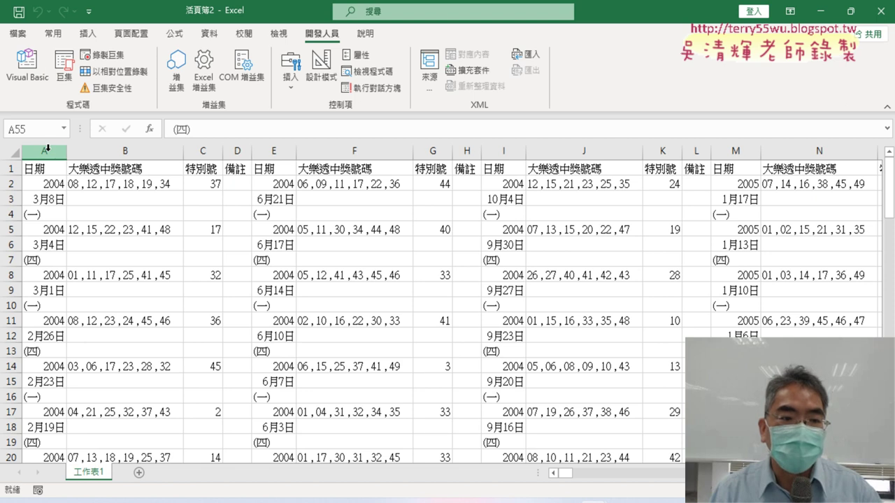
{"action": "mouse_move", "coordinate": [44, 151]}
{"action": "left_mouse_down"}
{"action": "mouse_move", "coordinate": [172, 149]}
{"action": "mouse_move", "coordinate": [456, 168]}
{"action": "left_mouse_up"}
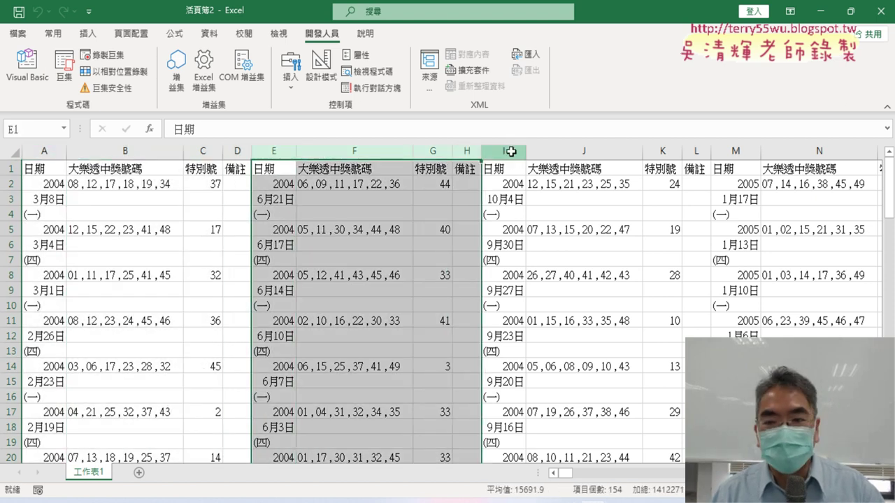
{"action": "left_click_drag", "start_coordinate": [506, 151], "coordinate": [696, 151]}
{"action": "left_click", "coordinate": [30, 173]}
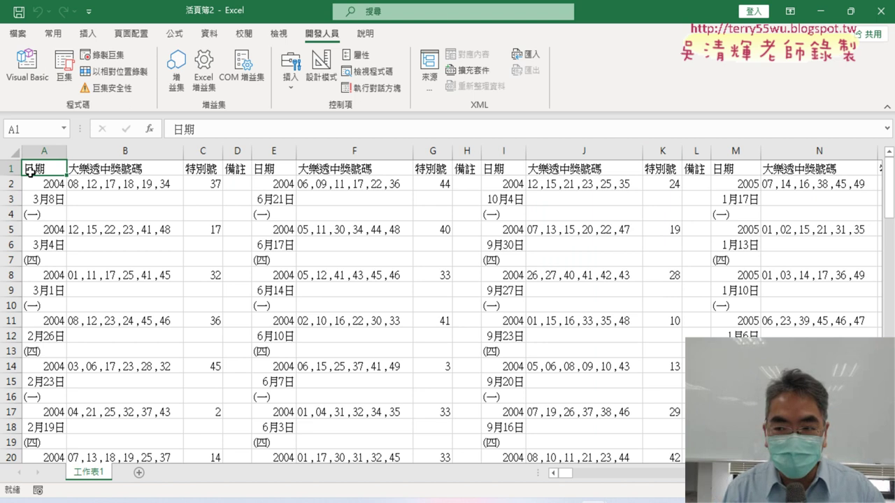
- Find the last filled cell of column JY in the final JY–KB block of draws
{"action": "key", "text": "ctrl+Right"}
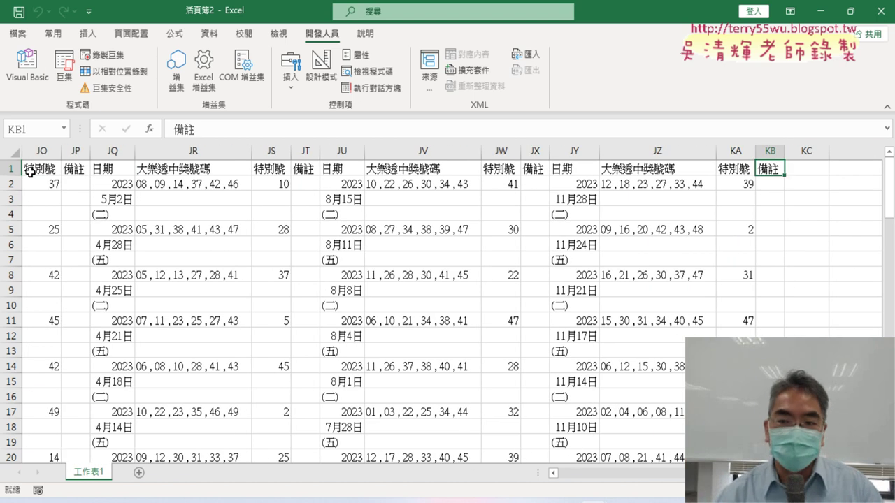
{"action": "left_click_drag", "start_coordinate": [588, 150], "coordinate": [768, 148]}
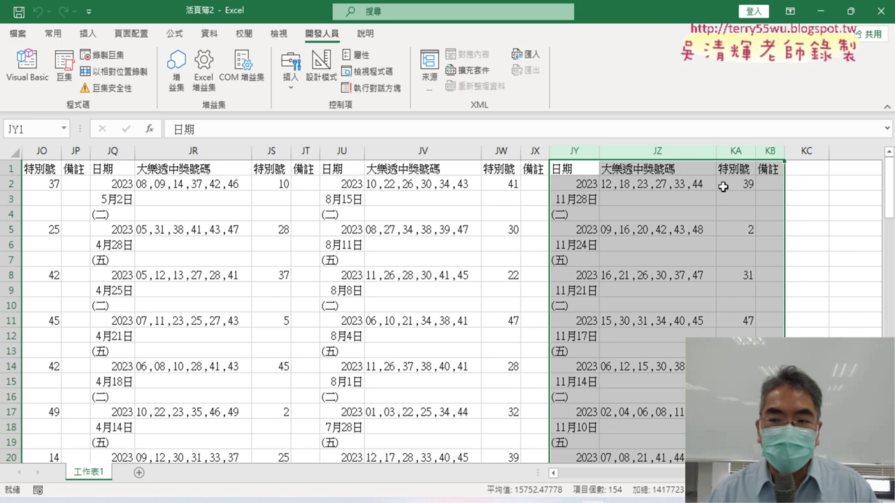
{"action": "left_click", "coordinate": [562, 169]}
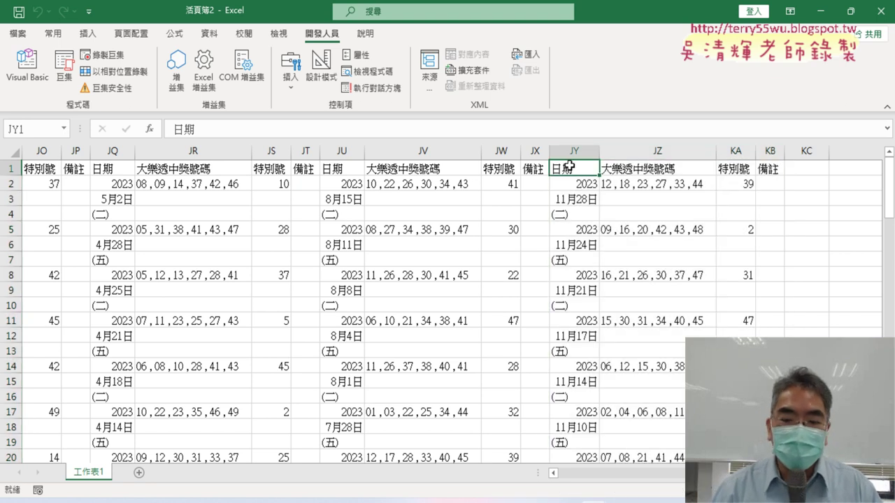
{"action": "key", "text": "ctrl+Down"}
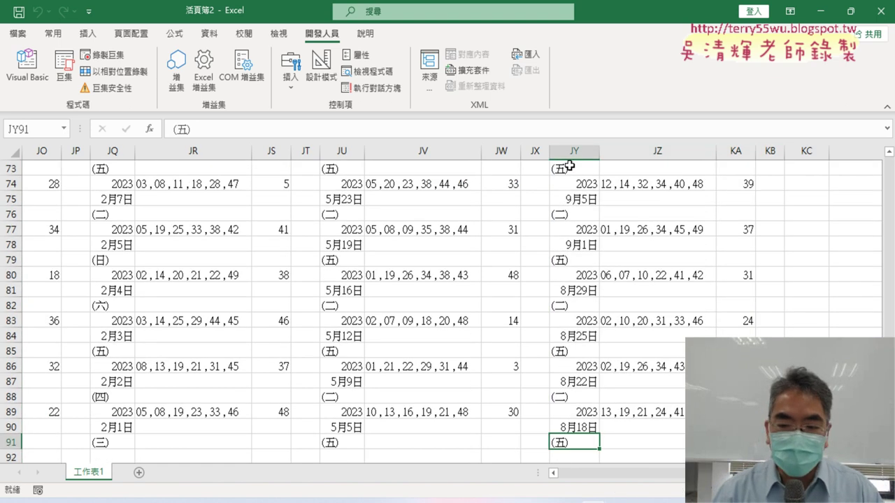
{"action": "scroll", "coordinate": [590, 312], "scroll_direction": "down", "scroll_amount": 3}
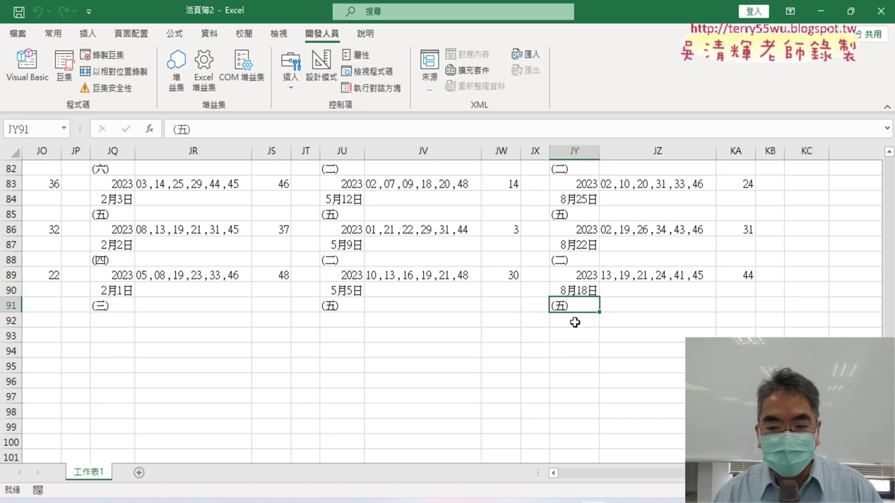
{"action": "left_click", "coordinate": [573, 320]}
{"action": "left_click", "coordinate": [580, 306]}
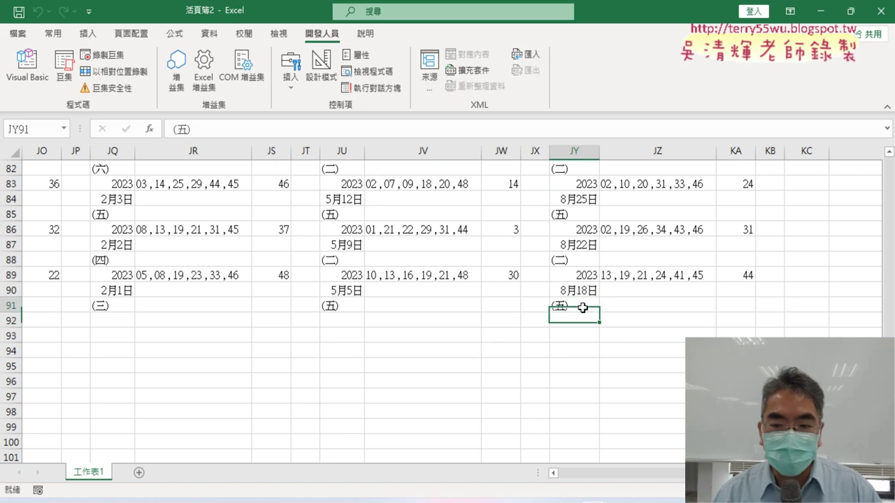
{"action": "left_click", "coordinate": [580, 319]}
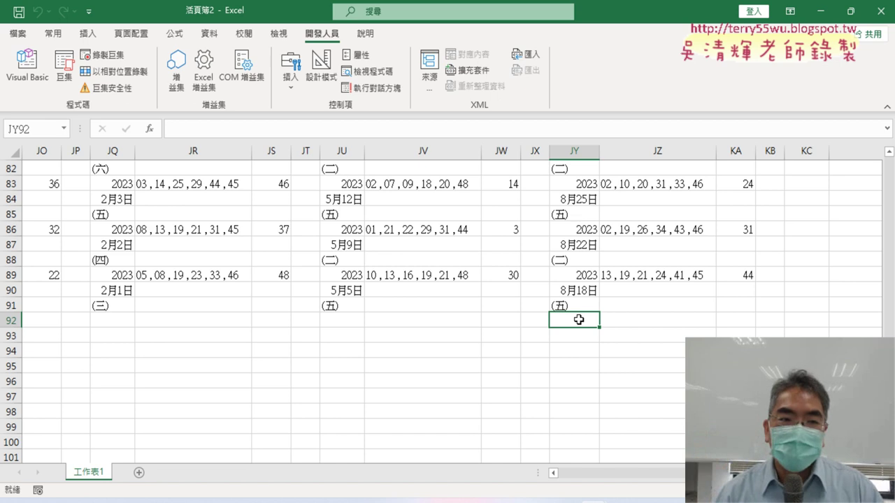
- Compare the macro's fixed $A$1 destination with the first empty row below column JY's data
{"action": "left_click", "coordinate": [32, 78]}
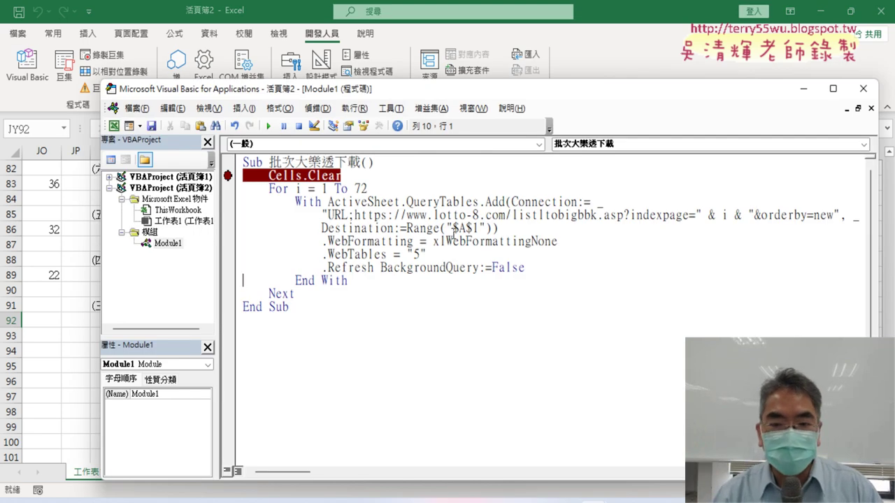
{"action": "double_click", "coordinate": [476, 228]}
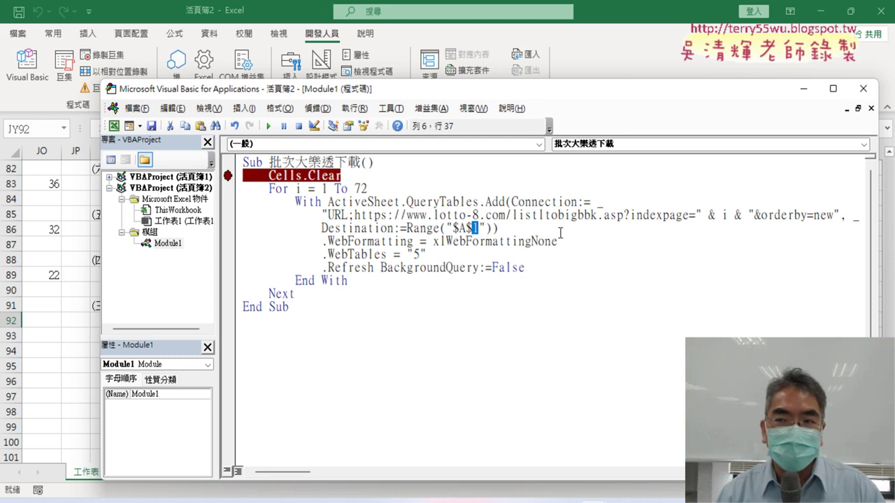
{"action": "left_click", "coordinate": [605, 27]}
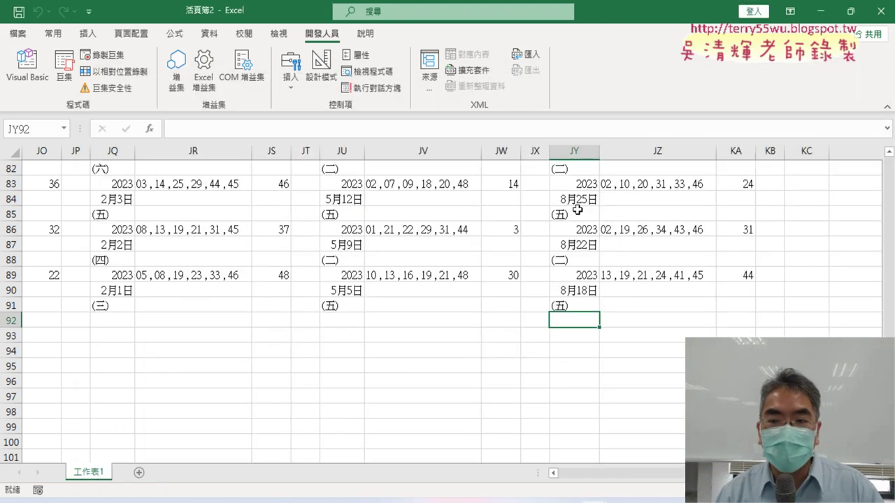
{"action": "left_click", "coordinate": [576, 169]}
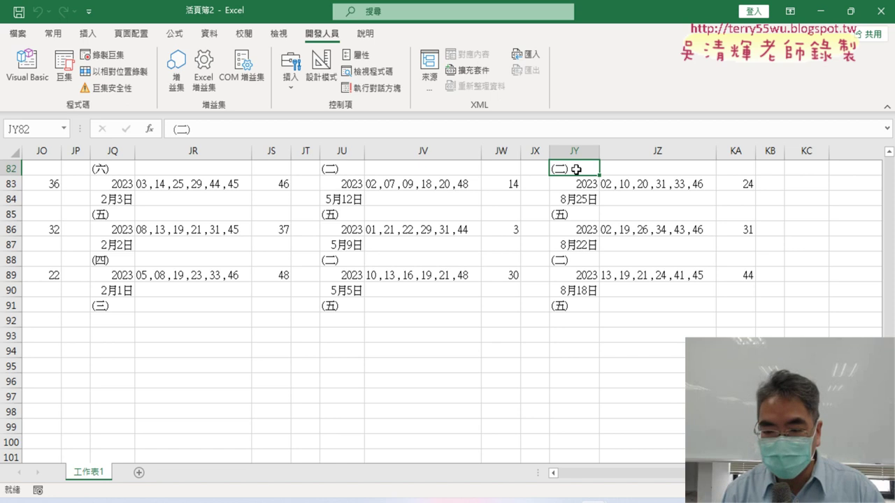
{"action": "key", "text": "ctrl+Down"}
{"action": "key", "text": "Down"}
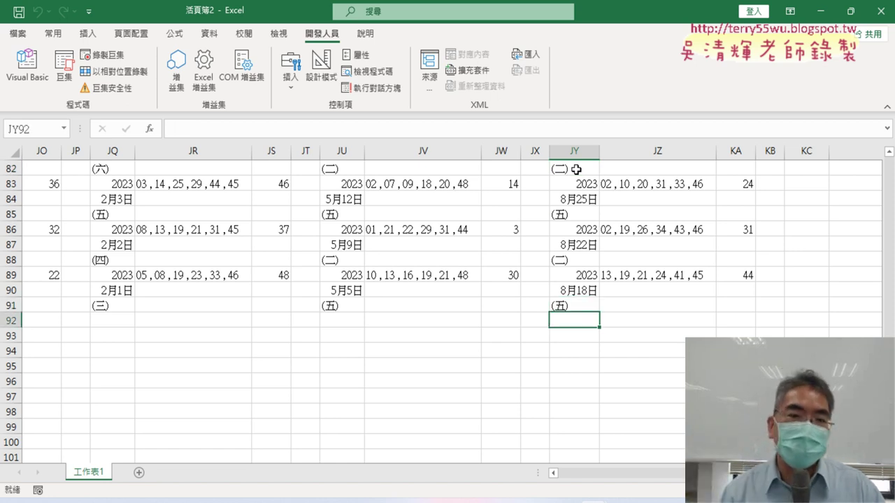
{"action": "left_click", "coordinate": [28, 66]}
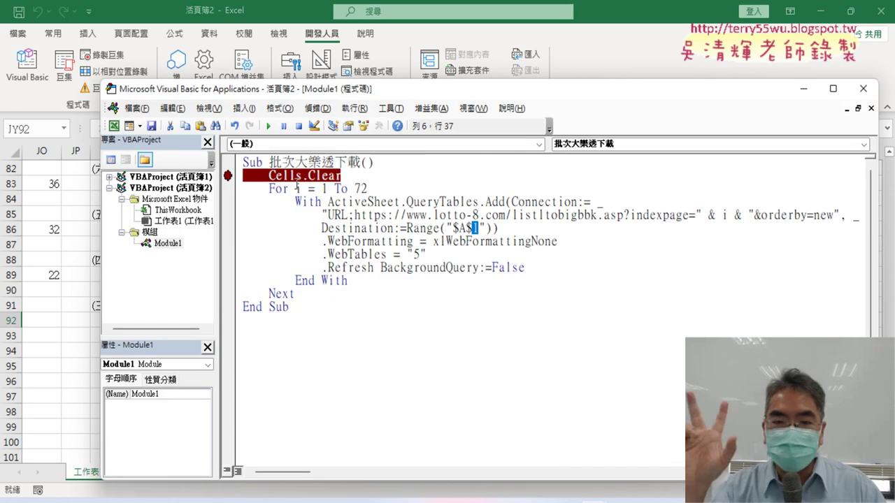
- Insert an r = 1 line right after Cells.Clear
{"action": "left_click", "coordinate": [363, 176]}
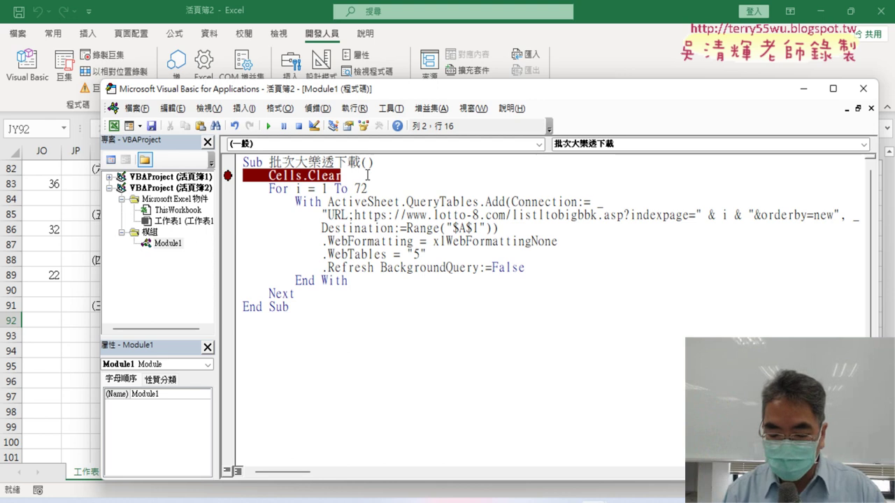
{"action": "key", "text": "Return"}
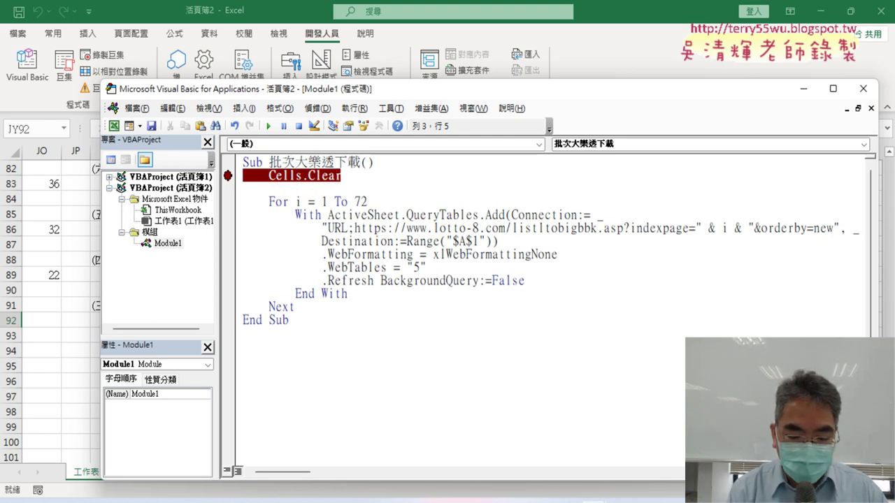
{"action": "type", "text": "r="}
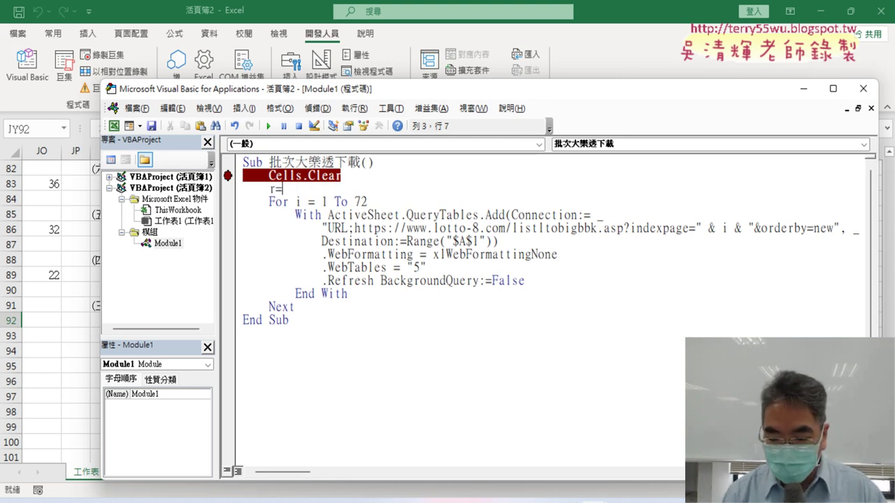
{"action": "type", "text": "1"}
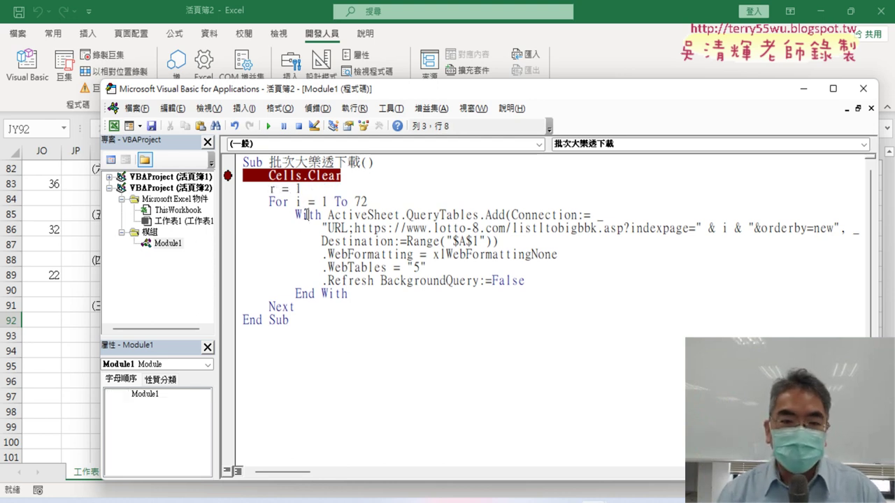
{"action": "left_click_drag", "start_coordinate": [302, 189], "coordinate": [277, 189]}
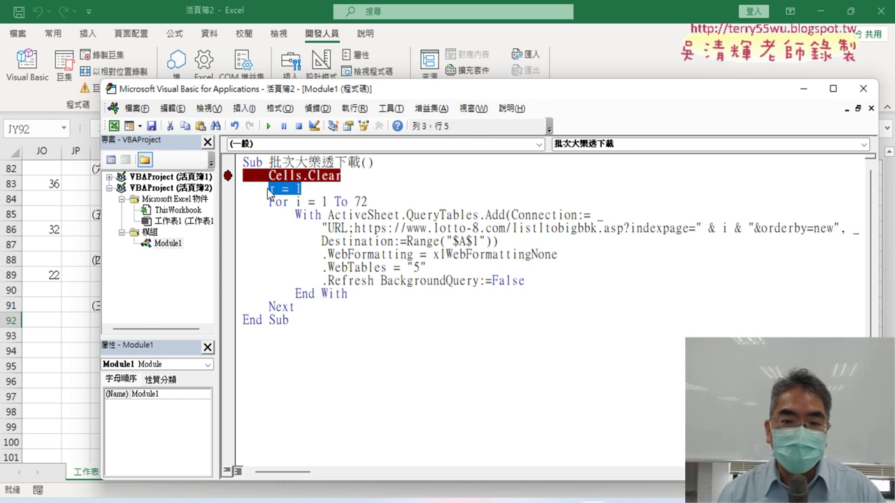
- Change the query destination from Range("$A$1") to Range("$A$" & r)
{"action": "double_click", "coordinate": [475, 241]}
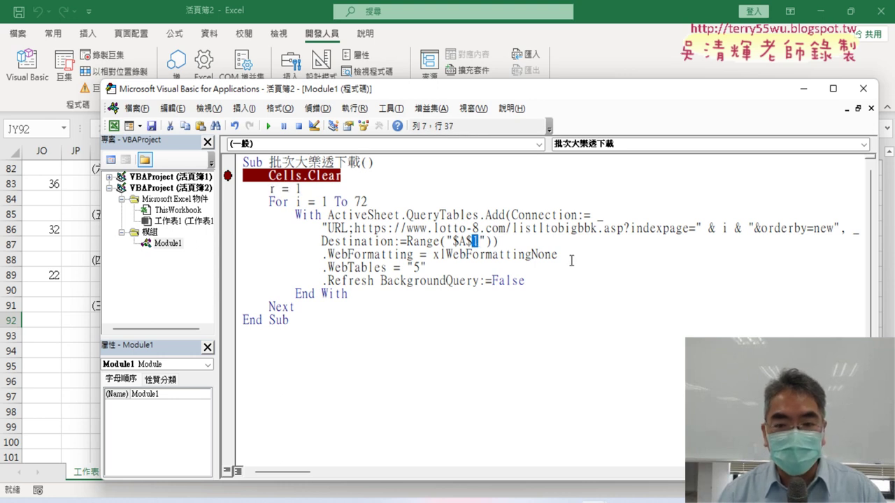
{"action": "left_click_drag", "start_coordinate": [487, 241], "coordinate": [479, 241]}
{"action": "left_click", "coordinate": [472, 242]}
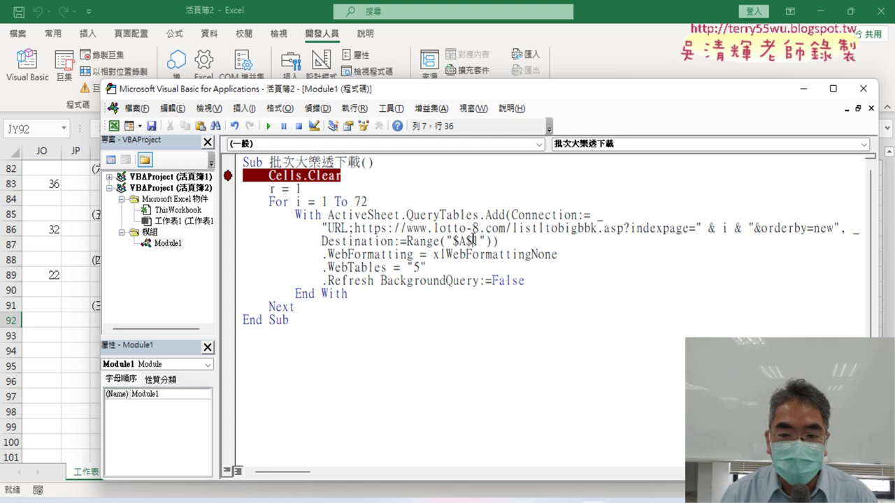
{"action": "key", "text": "Delete"}
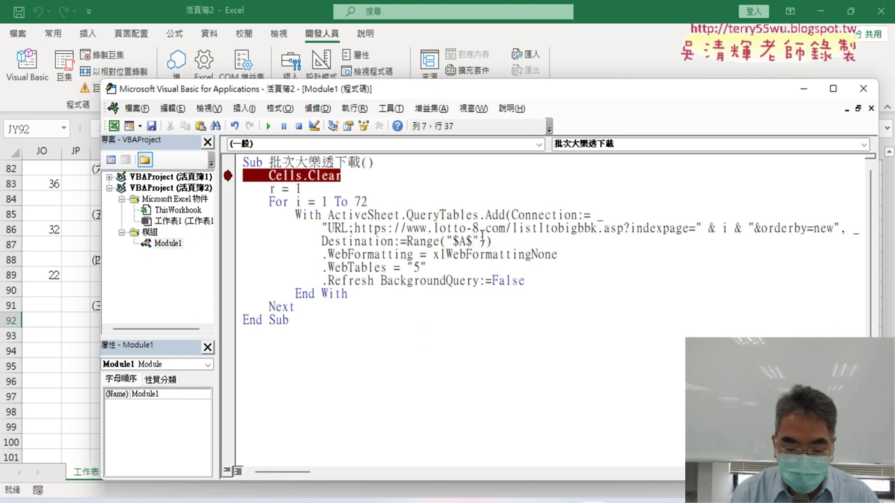
{"action": "type", "text": "&"}
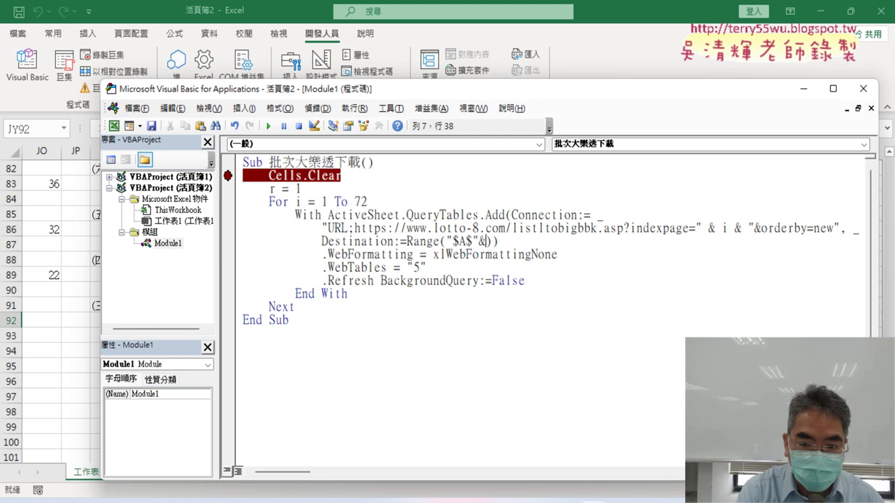
{"action": "type", "text": "r"}
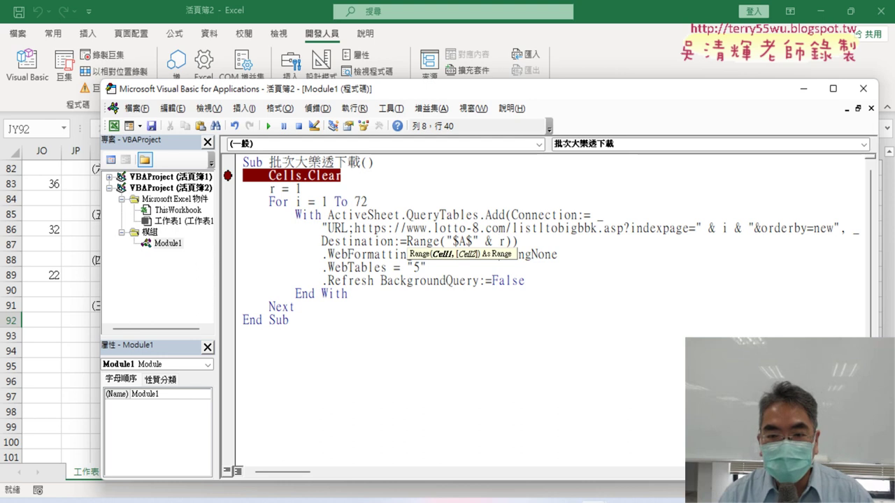
{"action": "key", "text": "Down"}
{"action": "left_click_drag", "start_coordinate": [505, 242], "coordinate": [485, 243]}
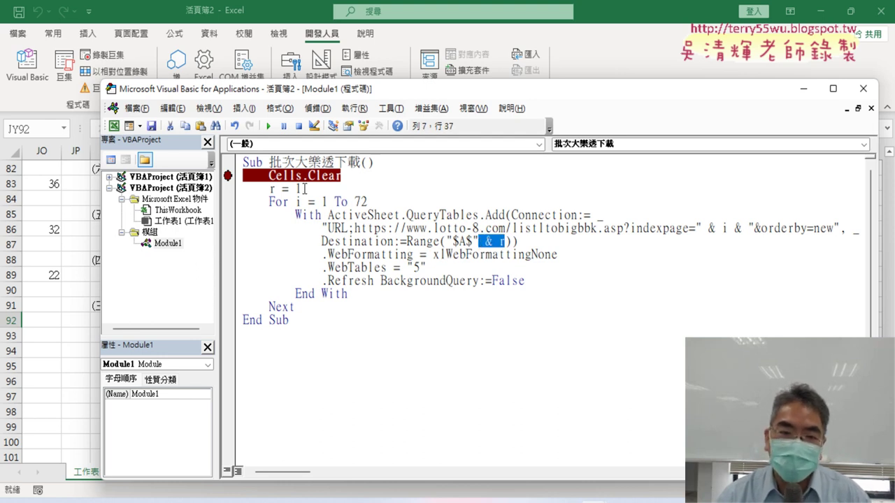
{"action": "left_click_drag", "start_coordinate": [304, 189], "coordinate": [274, 189]}
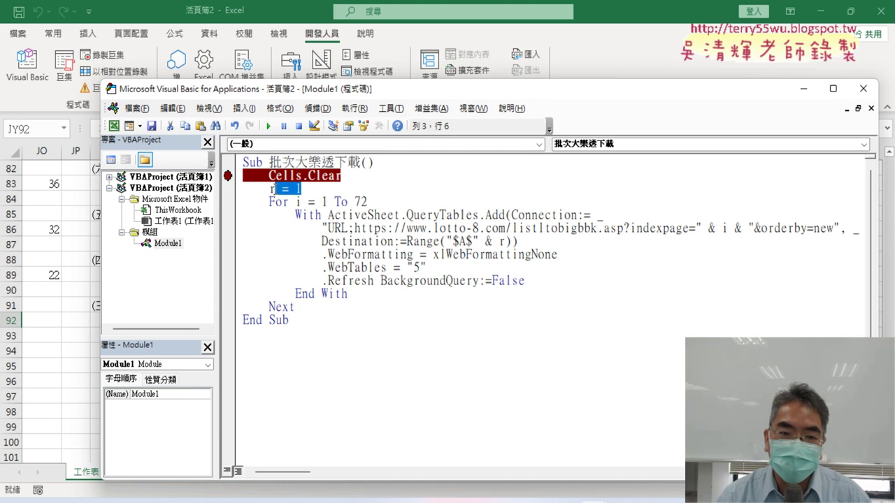
{"action": "left_click", "coordinate": [382, 295]}
{"action": "type", "text": "r="}
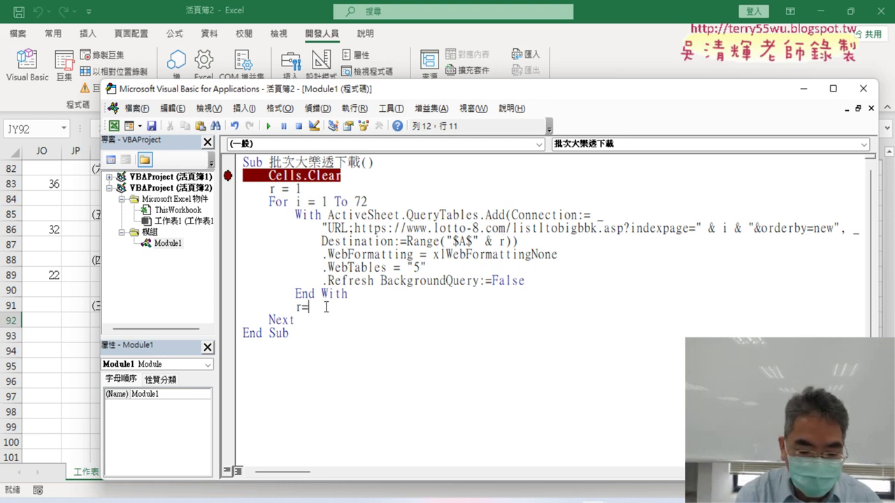
- Write the line r = Range("A1").End(xlDown).Row after End With
{"action": "type", "text": "range"}
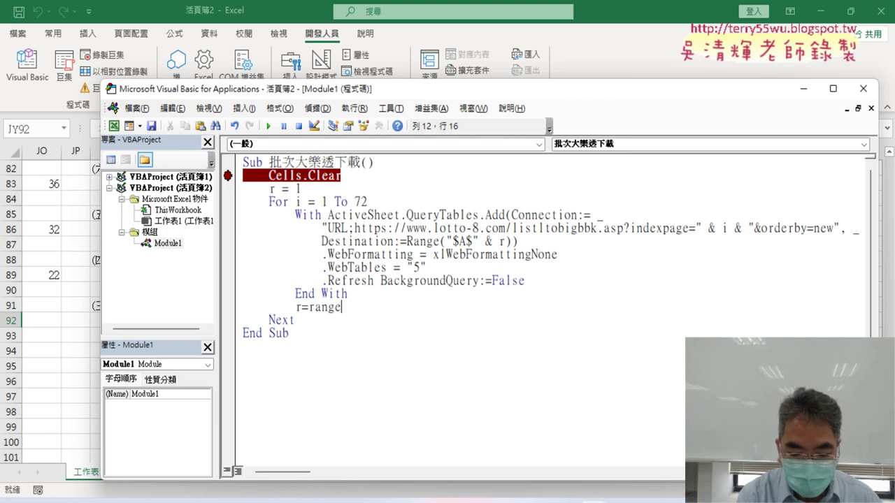
{"action": "type", "text": "(\"A1\""}
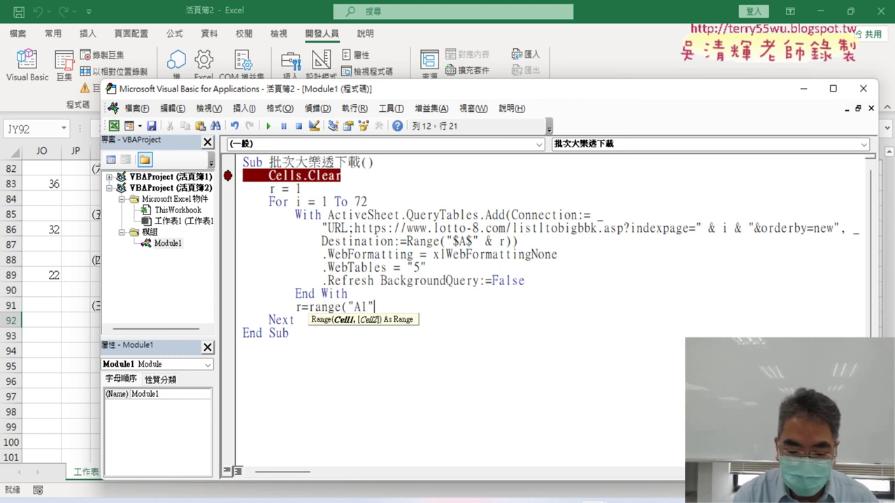
{"action": "type", "text": ")."}
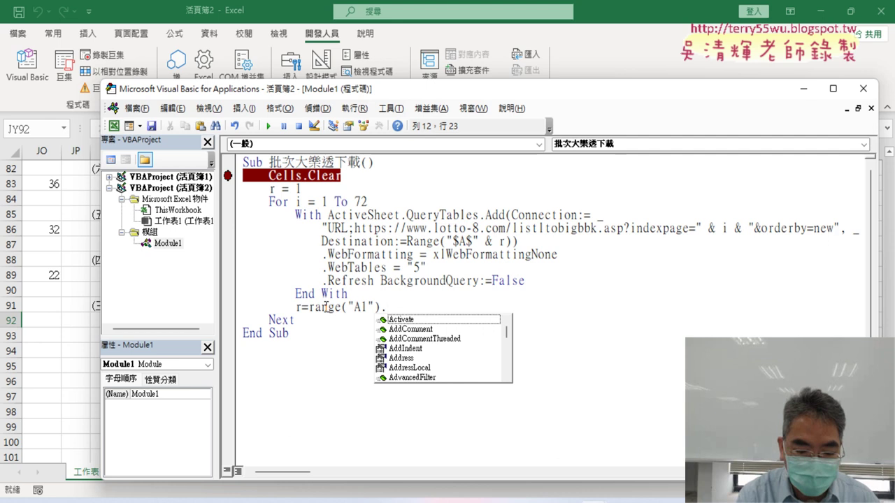
{"action": "type", "text": "End"}
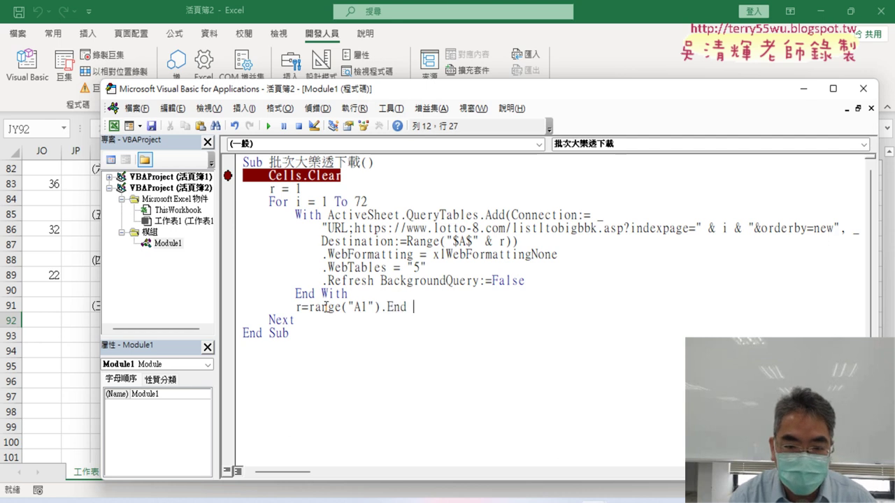
{"action": "key", "text": "BackSpace"}
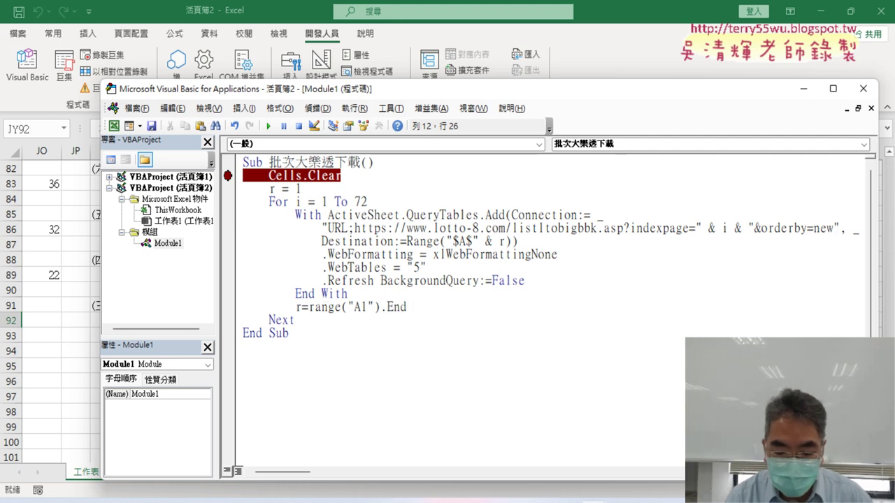
{"action": "type", "text": "("}
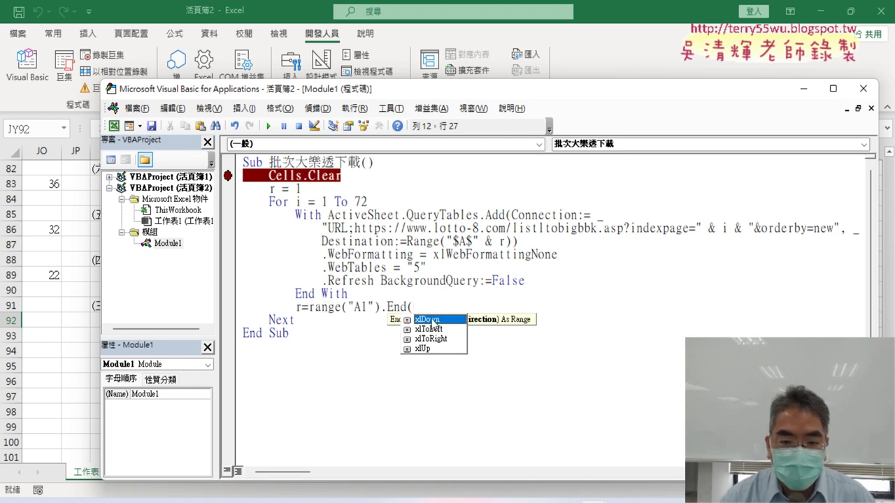
{"action": "key", "text": "Tab"}
{"action": "type", "text": ")"}
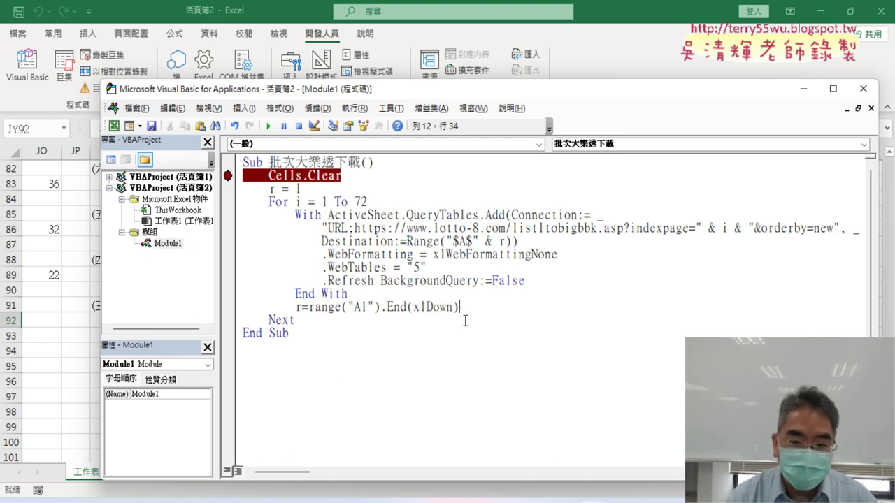
{"action": "type", "text": "."}
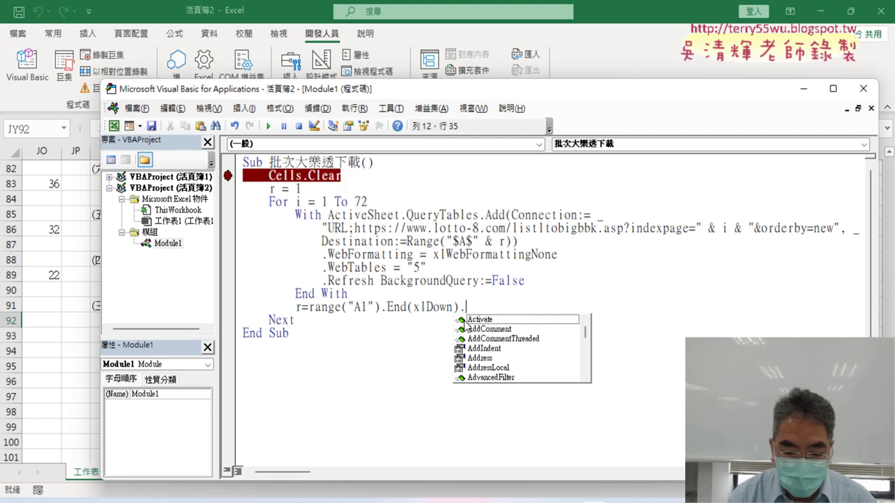
{"action": "type", "text": "ro"}
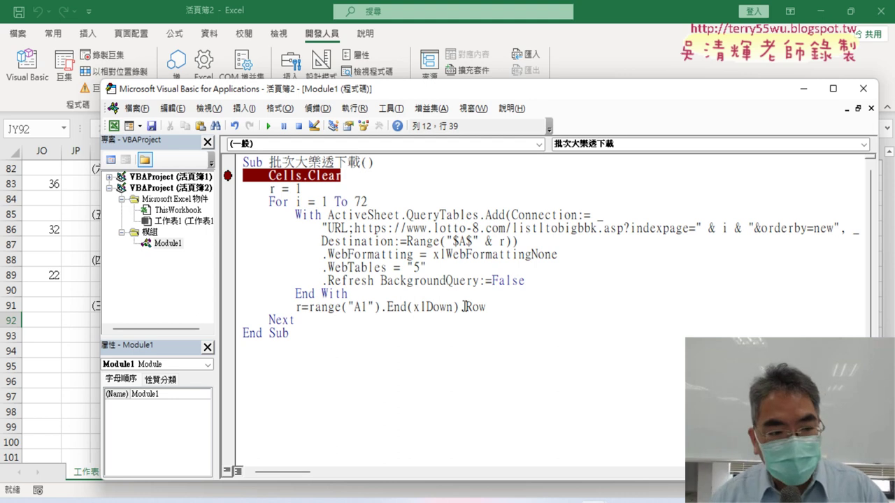
- After checking the sheet's first empty row, append + 1 to the counter line and breakpoint it
{"action": "left_click", "coordinate": [36, 323]}
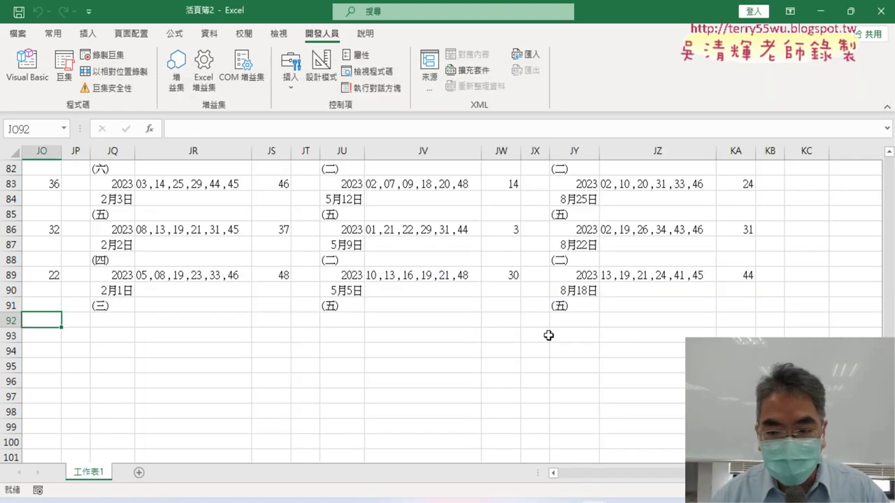
{"action": "left_click", "coordinate": [569, 304]}
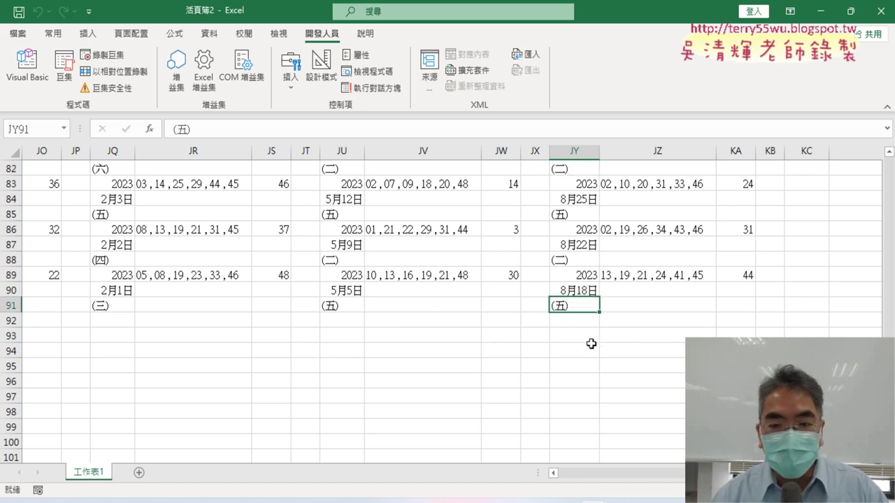
{"action": "left_click", "coordinate": [582, 322]}
{"action": "left_click", "coordinate": [26, 65]}
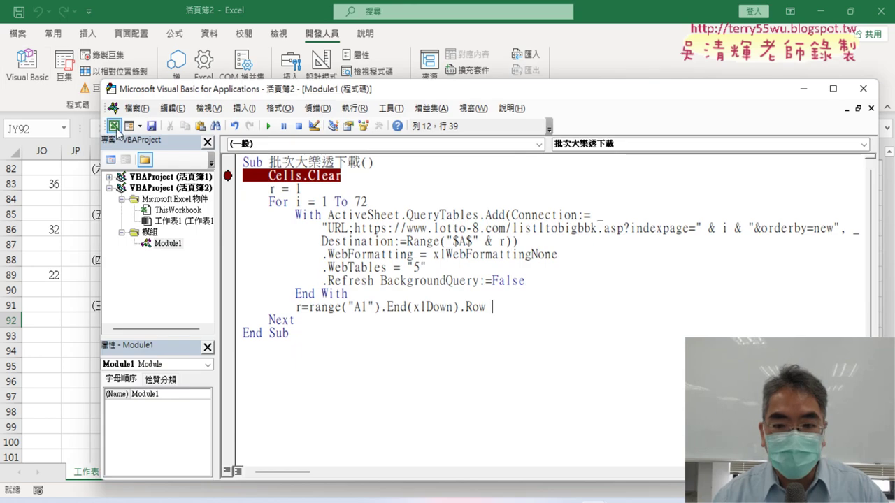
{"action": "type", "text": "+1"}
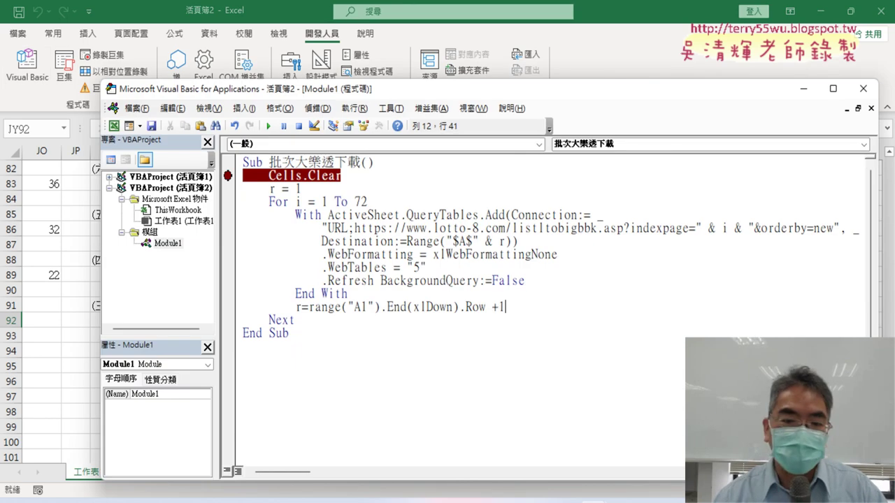
{"action": "left_click", "coordinate": [599, 411]}
{"action": "left_click", "coordinate": [228, 306]}
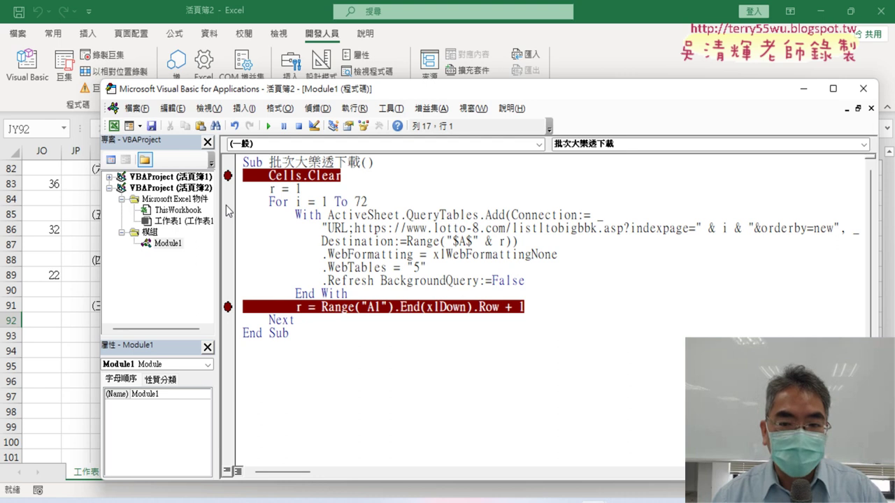
- Run the macro to the breakpoint and step past Cells.Clear, confirming the sheet is cleared
{"action": "left_click", "coordinate": [268, 126]}
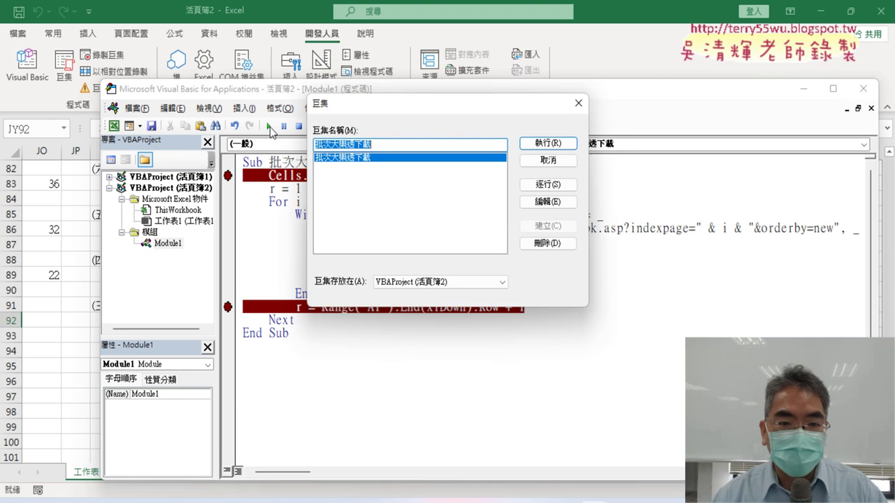
{"action": "key", "text": "Escape"}
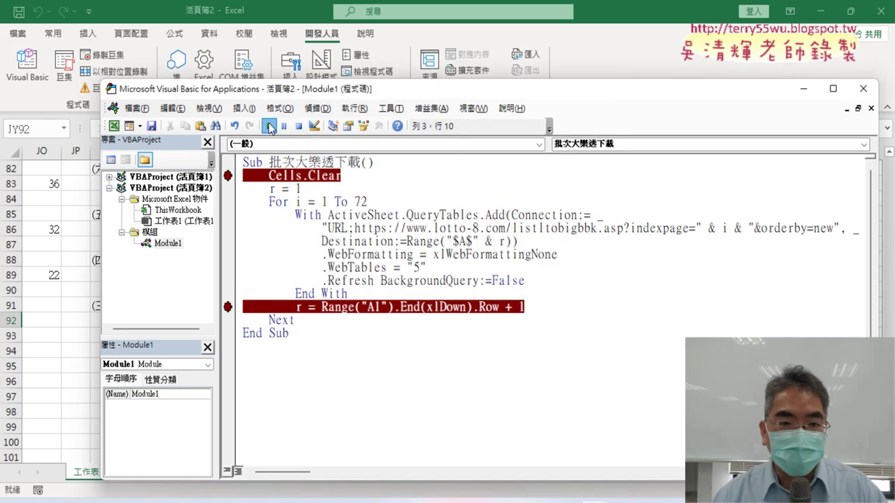
{"action": "left_click", "coordinate": [269, 126]}
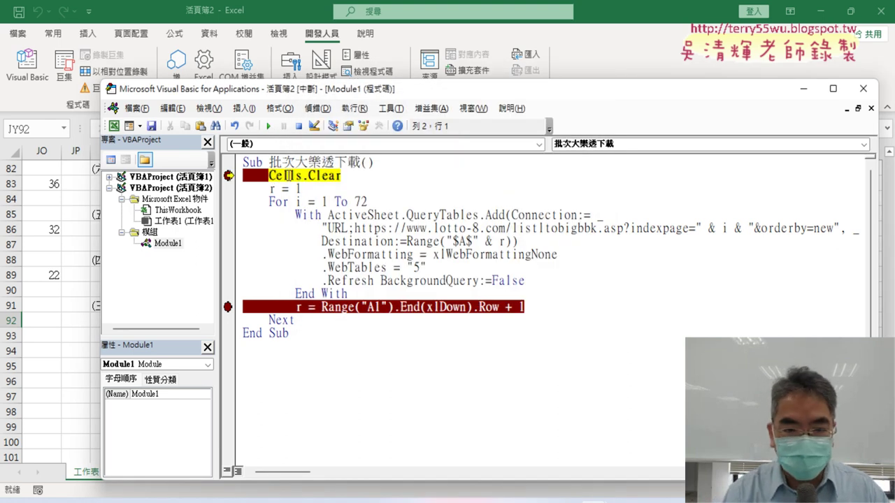
{"action": "key", "text": "F8"}
{"action": "left_click", "coordinate": [64, 250]}
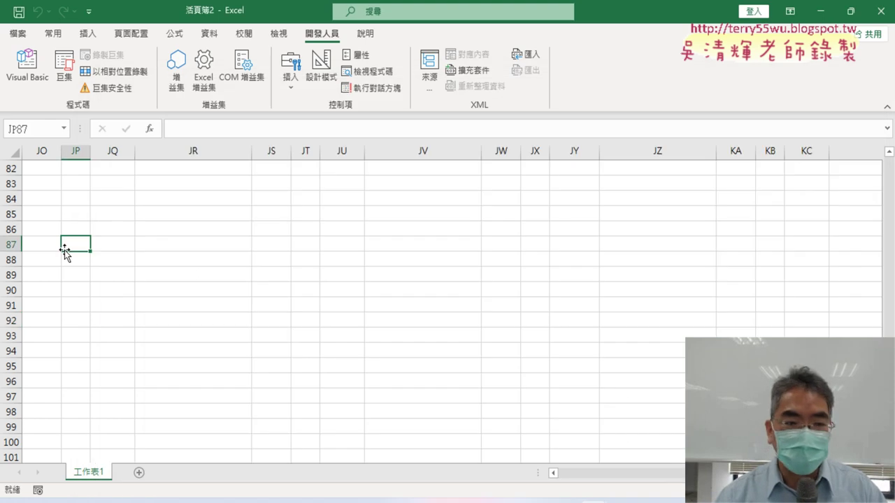
{"action": "scroll", "coordinate": [70, 247], "scroll_direction": "up", "scroll_amount": 3}
{"action": "left_click_drag", "start_coordinate": [889, 420], "coordinate": [892, 188]}
{"action": "left_click_drag", "start_coordinate": [692, 473], "coordinate": [517, 462]}
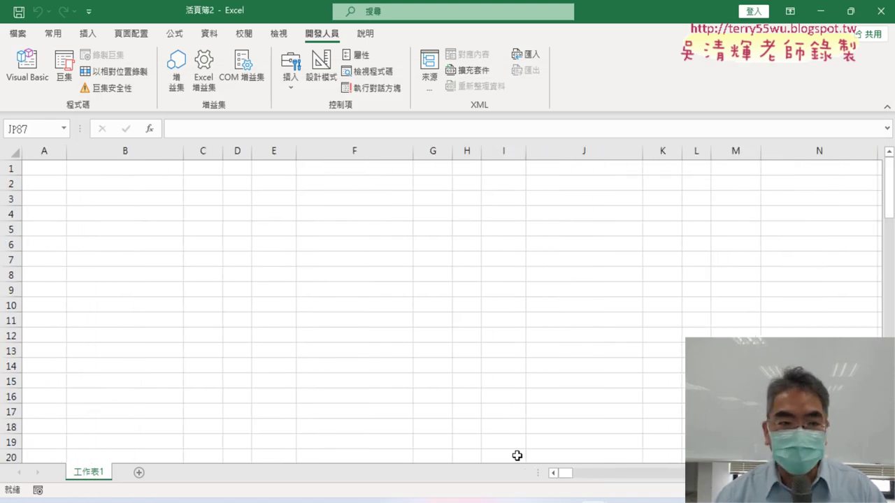
{"action": "left_click", "coordinate": [35, 81]}
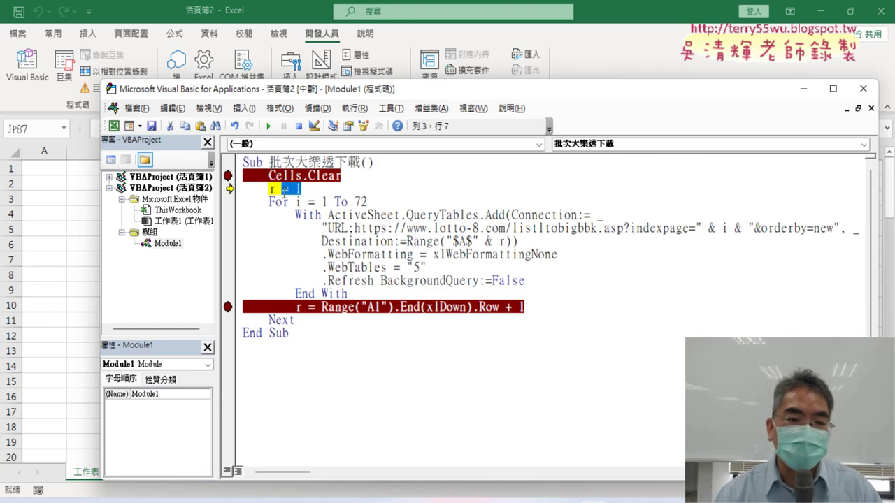
- Step through the first page's query and check where its draws end in column A
{"action": "left_click_drag", "start_coordinate": [309, 190], "coordinate": [267, 188]}
{"action": "left_click", "coordinate": [307, 189]}
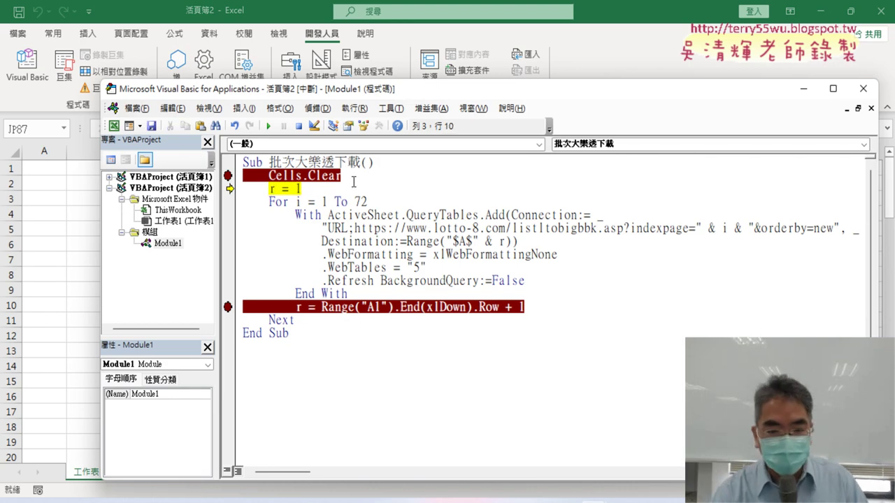
{"action": "key", "text": "F8"}
{"action": "key", "text": "F8"}
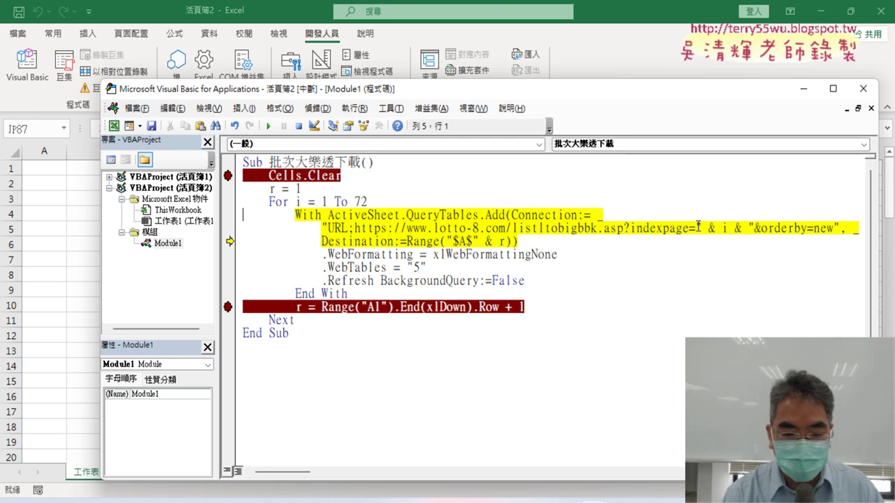
{"action": "key", "text": "F8"}
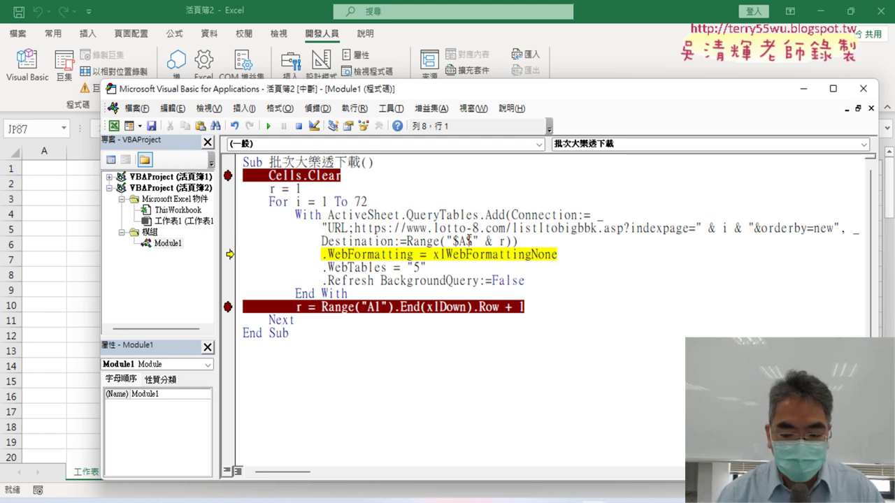
{"action": "key", "text": "F8"}
{"action": "key", "text": "F8"}
{"action": "key", "text": "F8"}
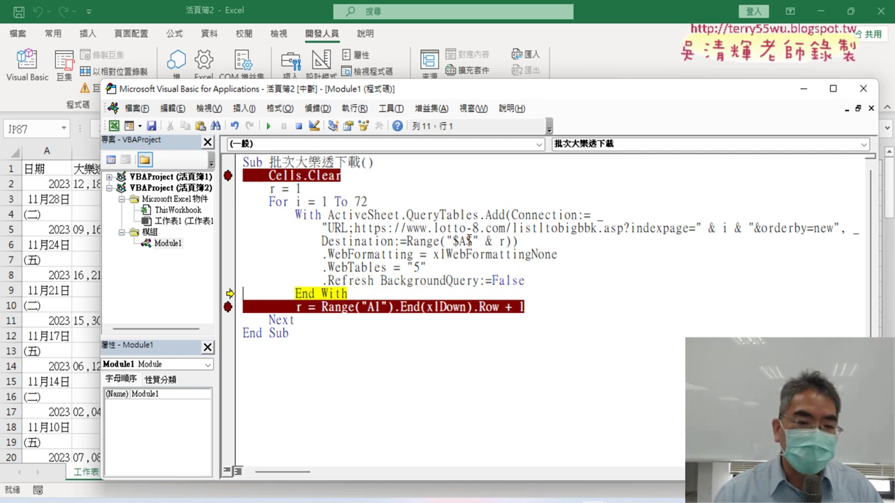
{"action": "left_click", "coordinate": [41, 168]}
{"action": "key", "text": "ctrl+Down"}
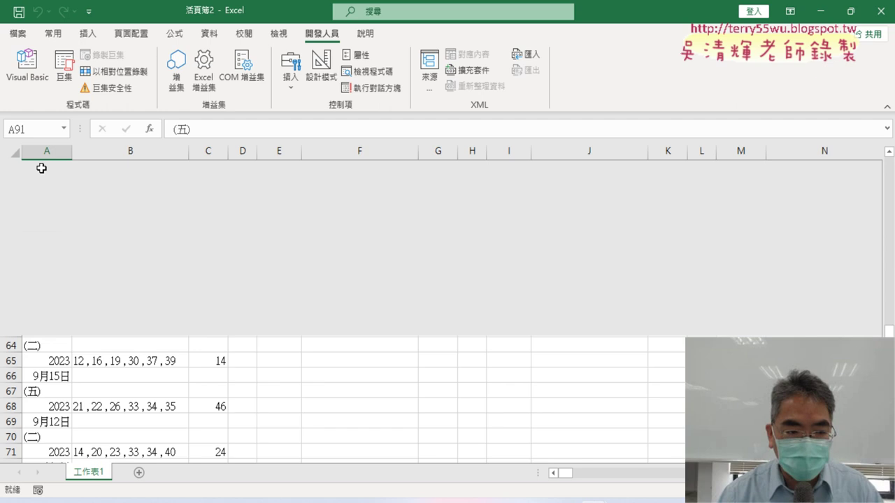
{"action": "scroll", "coordinate": [102, 331], "scroll_direction": "down", "scroll_amount": 3}
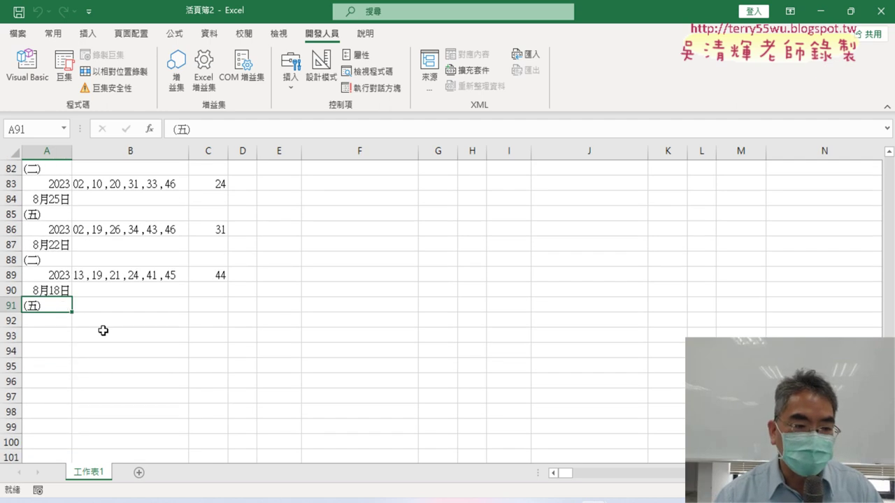
{"action": "left_click", "coordinate": [28, 66]}
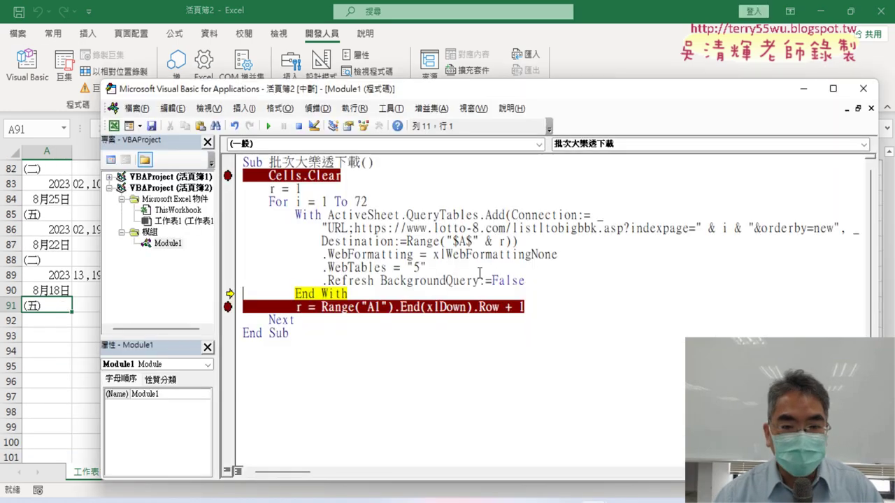
- Check the next-row expression's value, update r, and inspect the destination address
{"action": "left_click_drag", "start_coordinate": [321, 307], "coordinate": [498, 308]}
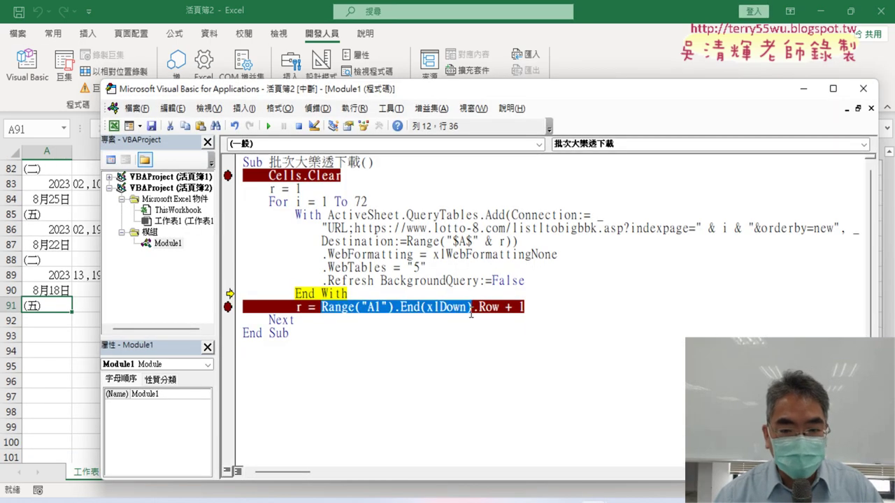
{"action": "mouse_move", "coordinate": [412, 316]}
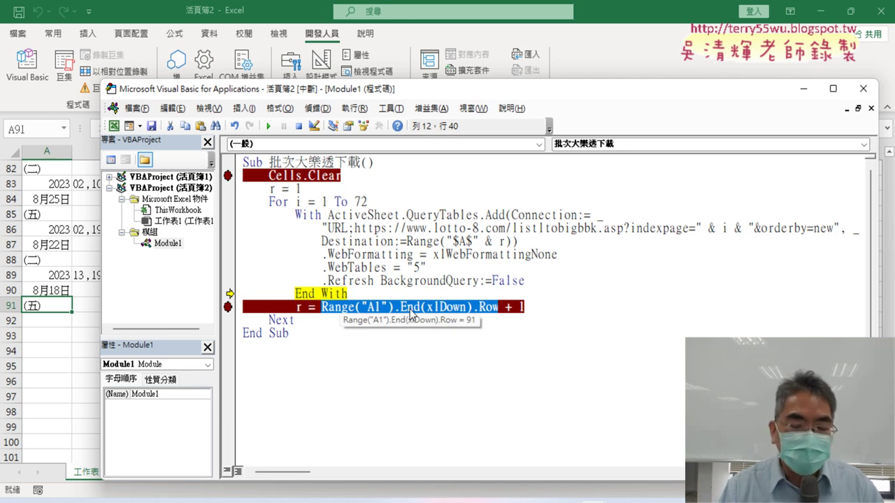
{"action": "key", "text": "F8"}
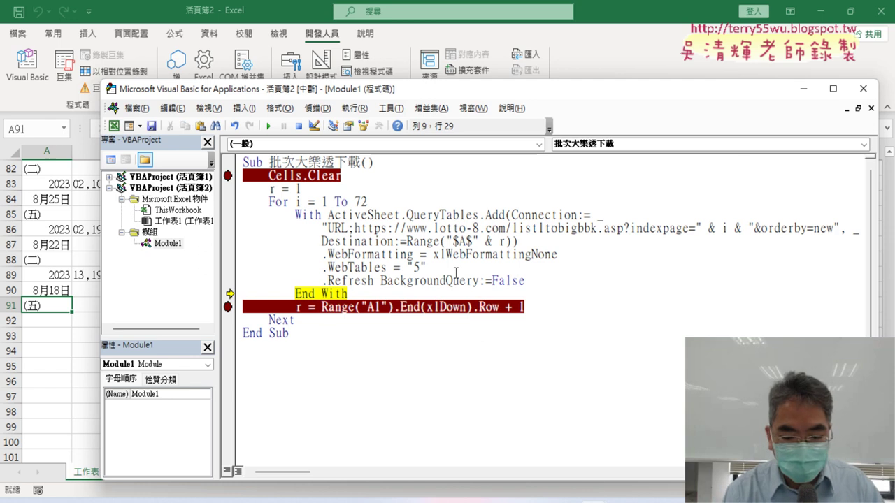
{"action": "key", "text": "F8"}
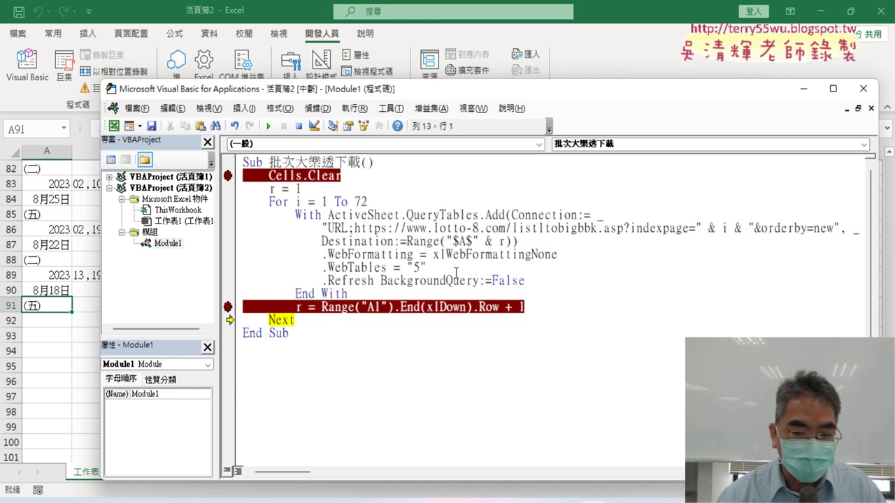
{"action": "mouse_move", "coordinate": [299, 307]}
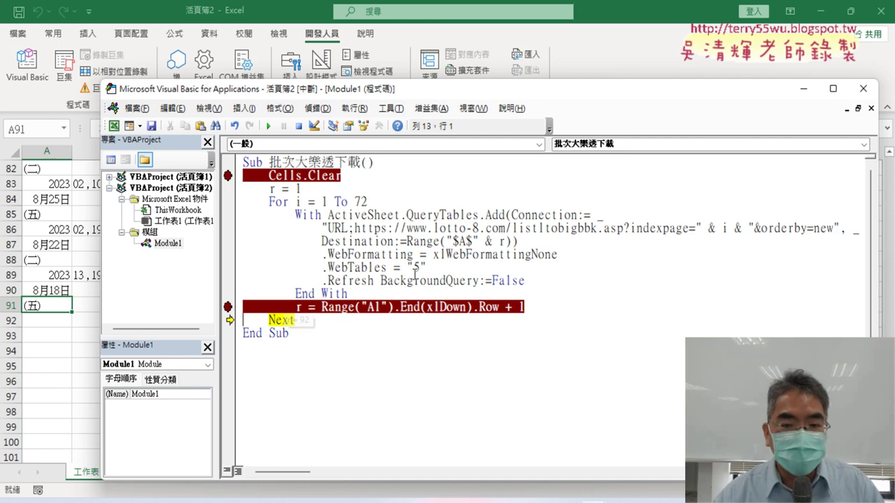
{"action": "mouse_move", "coordinate": [408, 241]}
{"action": "left_mouse_down"}
{"action": "mouse_move", "coordinate": [507, 241]}
{"action": "mouse_move", "coordinate": [459, 242]}
{"action": "left_mouse_up"}
{"action": "left_click", "coordinate": [506, 241]}
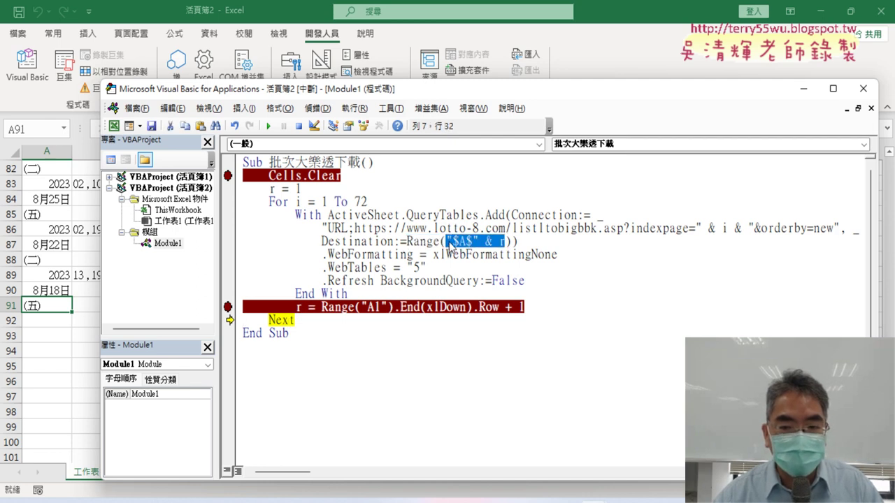
{"action": "mouse_move", "coordinate": [483, 246]}
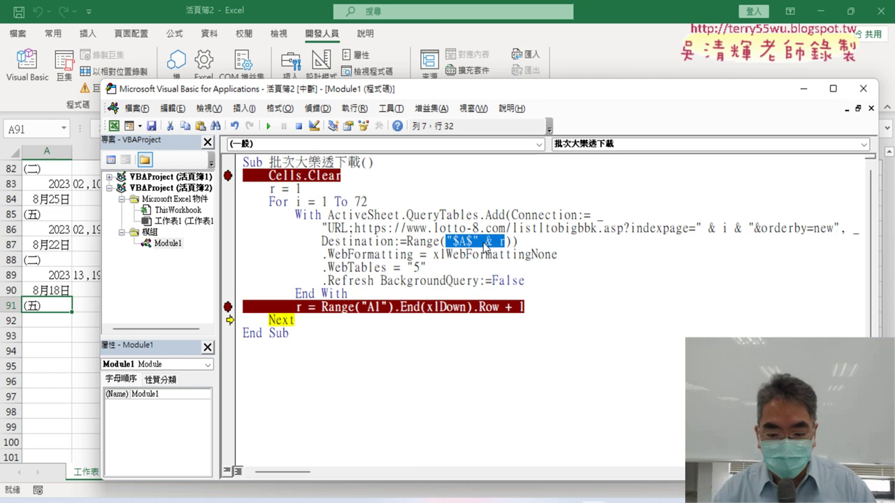
- Step through the second iteration, confirming the page appends from row 92 and r reaches 183
{"action": "key", "text": "F8"}
{"action": "key", "text": "F8"}
{"action": "key", "text": "F8"}
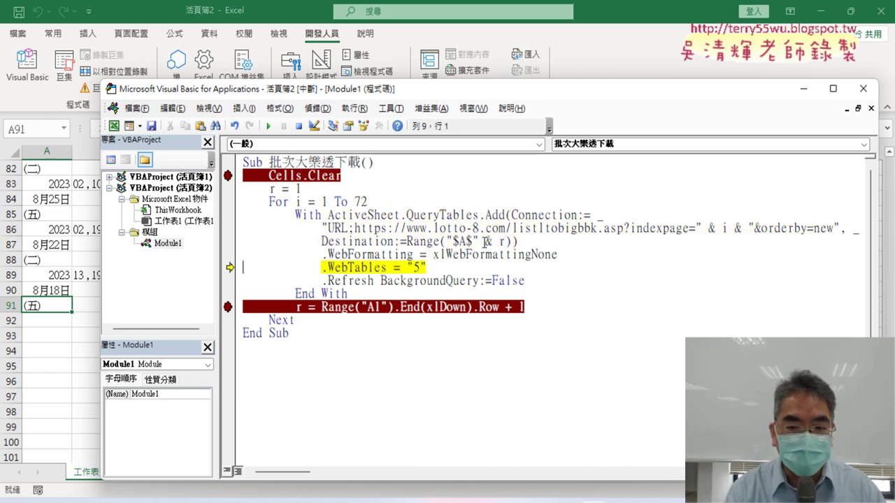
{"action": "key", "text": "F8"}
{"action": "key", "text": "F8"}
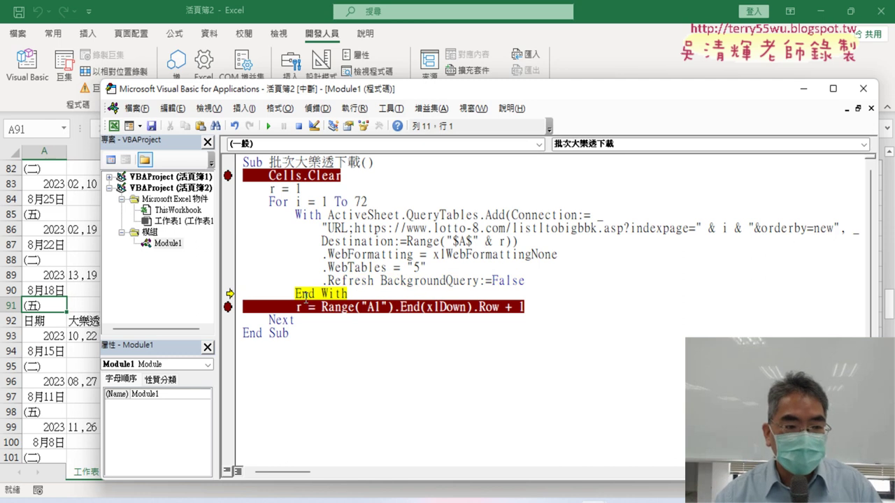
{"action": "left_click", "coordinate": [40, 322]}
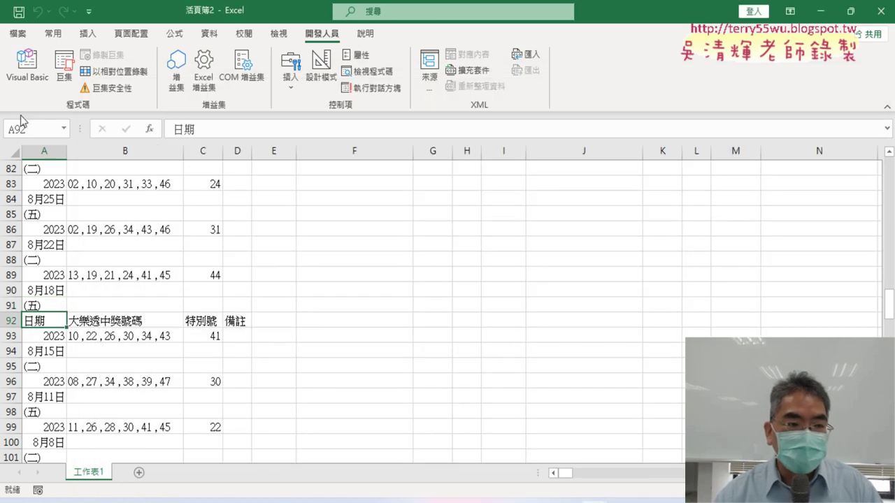
{"action": "left_click", "coordinate": [26, 64]}
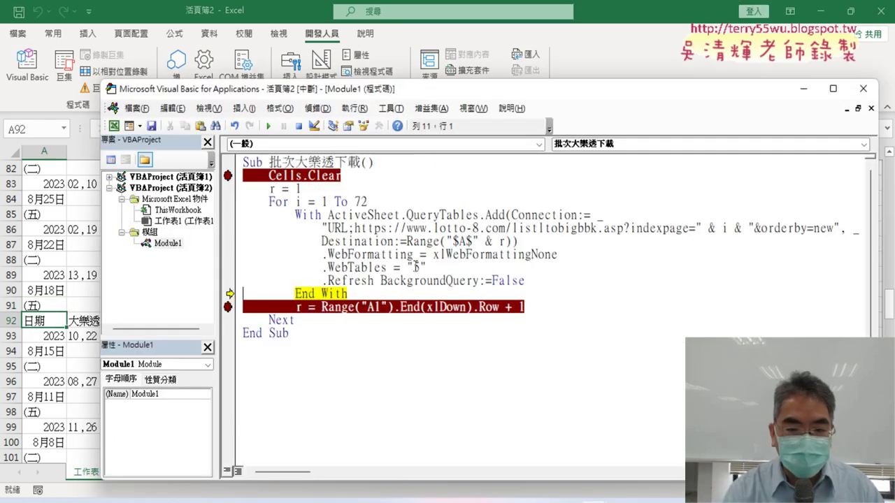
{"action": "key", "text": "F8"}
{"action": "key", "text": "F8"}
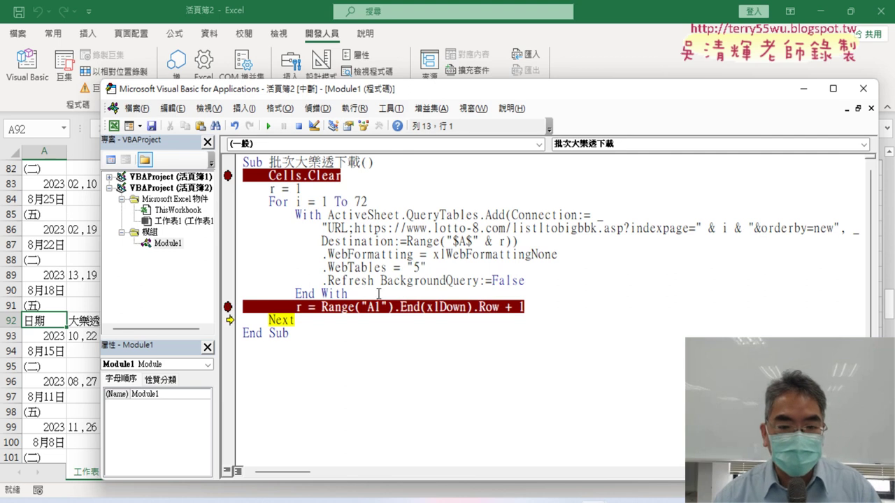
{"action": "mouse_move", "coordinate": [299, 306]}
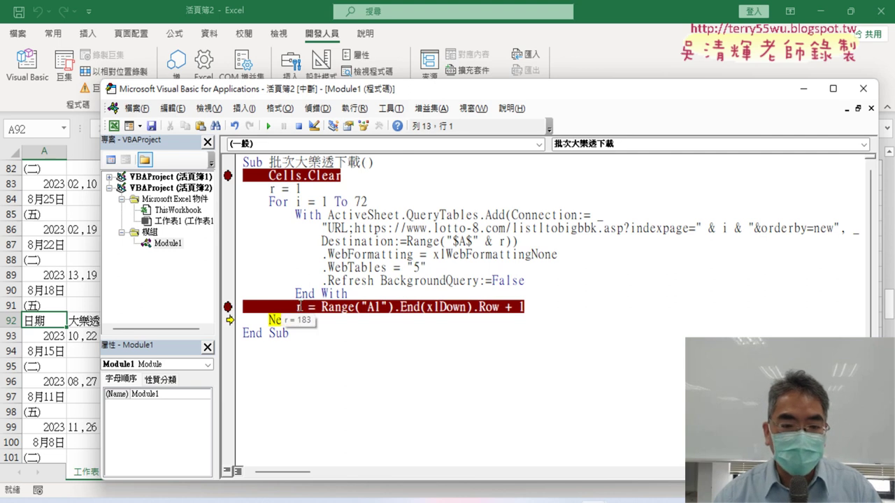
- Confirm the data ends above row 183, then step through the next page's query
{"action": "left_click", "coordinate": [49, 286]}
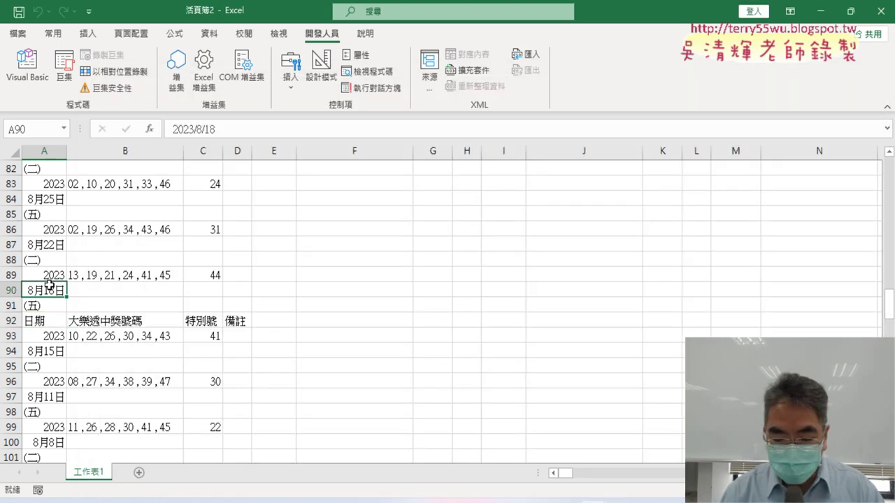
{"action": "key", "text": "ctrl+Down"}
{"action": "scroll", "coordinate": [90, 278], "scroll_direction": "down", "scroll_amount": 1}
{"action": "scroll", "coordinate": [98, 282], "scroll_direction": "down", "scroll_amount": 2}
{"action": "scroll", "coordinate": [101, 344], "scroll_direction": "down", "scroll_amount": 3}
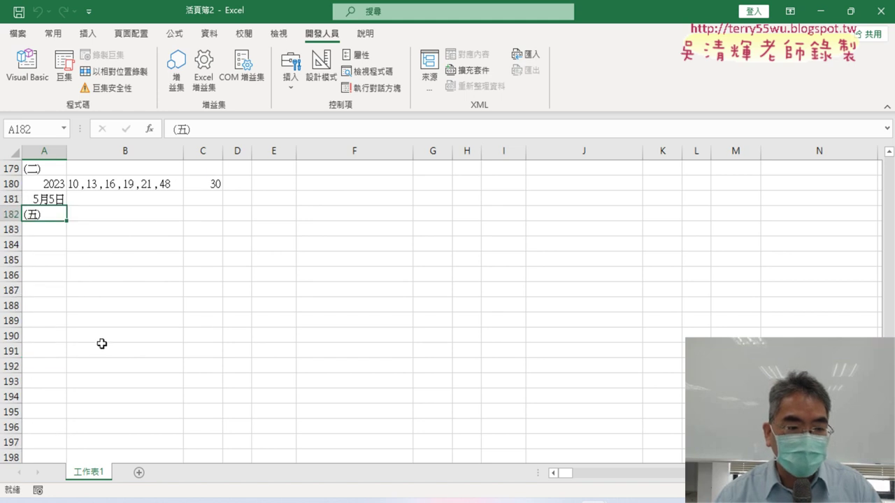
{"action": "left_click", "coordinate": [47, 230]}
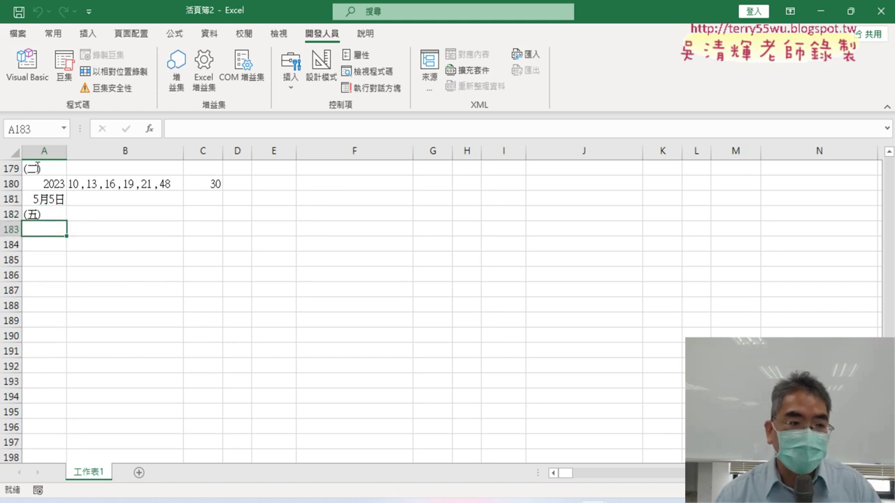
{"action": "left_click", "coordinate": [27, 66]}
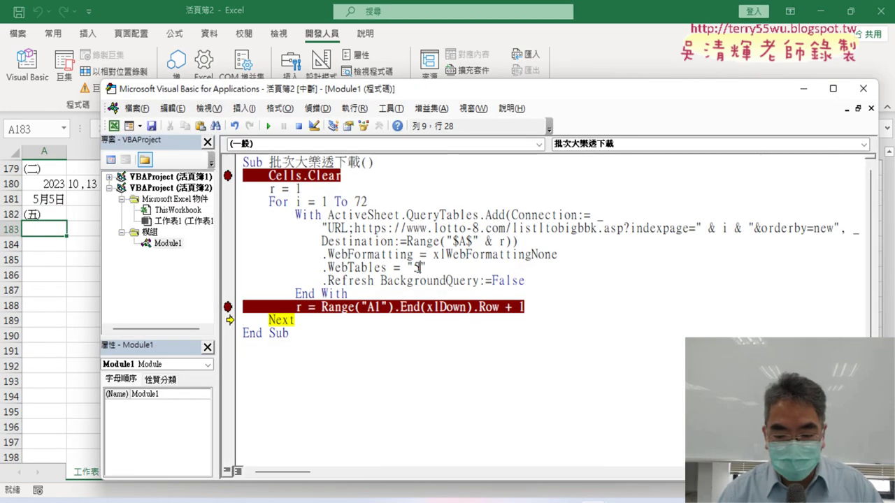
{"action": "key", "text": "F8"}
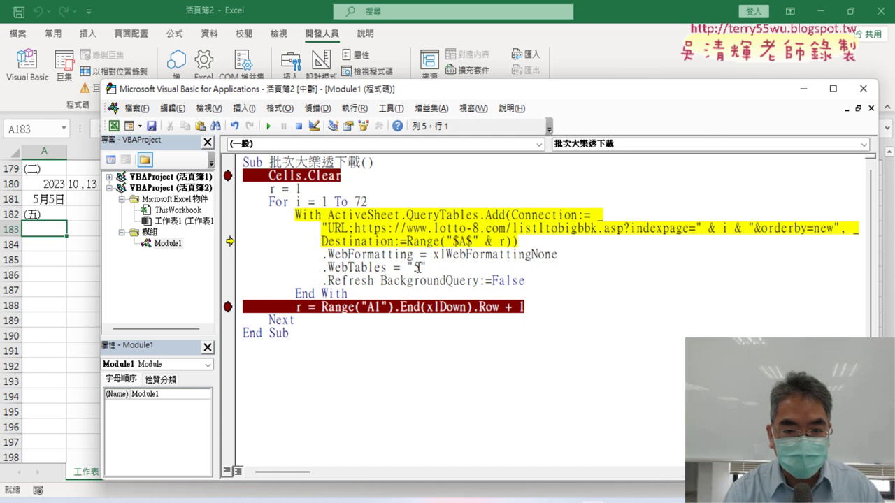
{"action": "key", "text": "F8"}
{"action": "key", "text": "F8"}
{"action": "key", "text": "F8"}
{"action": "key", "text": "F8"}
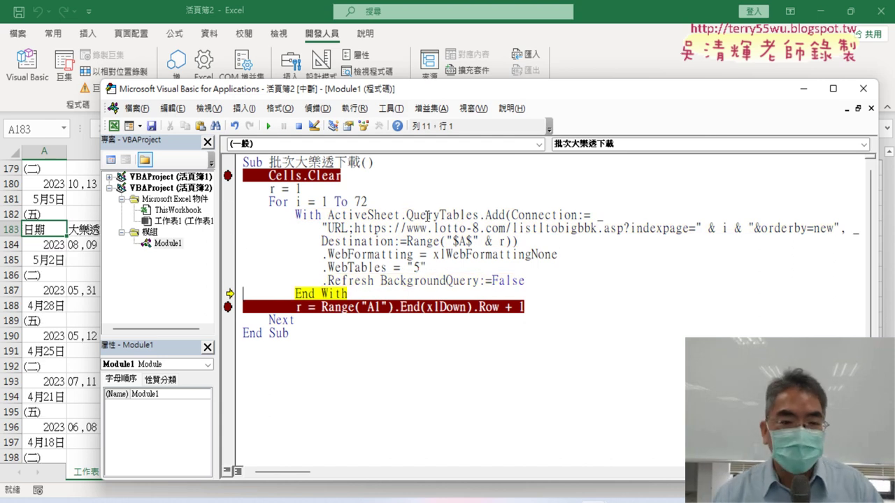
- Remove the Cells.Clear and next-row breakpoints and resume the macro through all pages
{"action": "left_click", "coordinate": [229, 176]}
{"action": "left_click", "coordinate": [228, 307]}
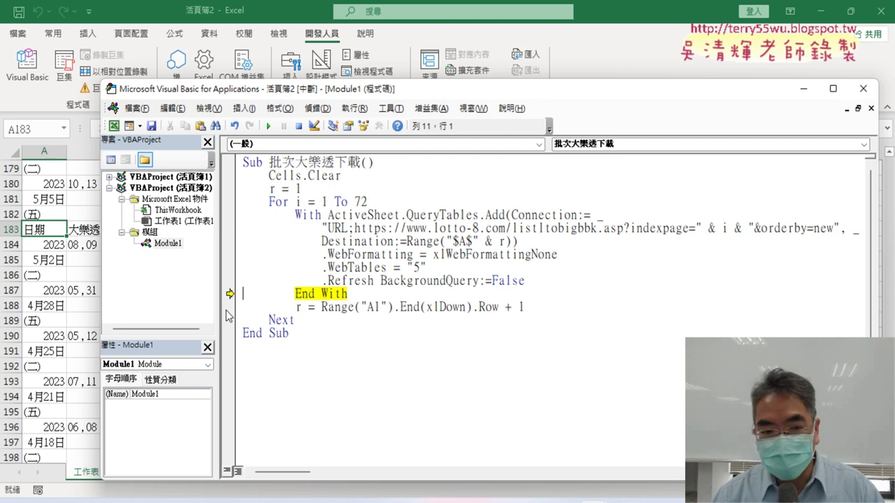
{"action": "left_click", "coordinate": [395, 282]}
- Let the macro finish and jump to the last filled row, 6519, in column A
{"action": "left_click", "coordinate": [268, 125]}
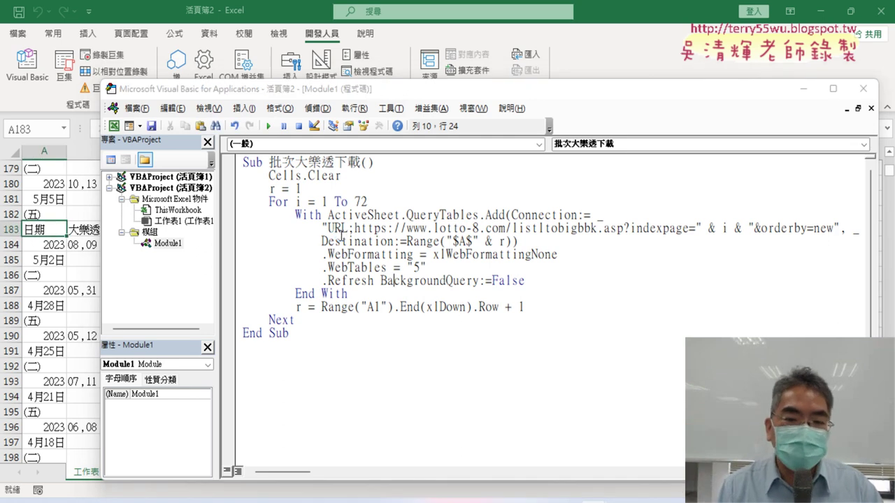
{"action": "left_click", "coordinate": [37, 183]}
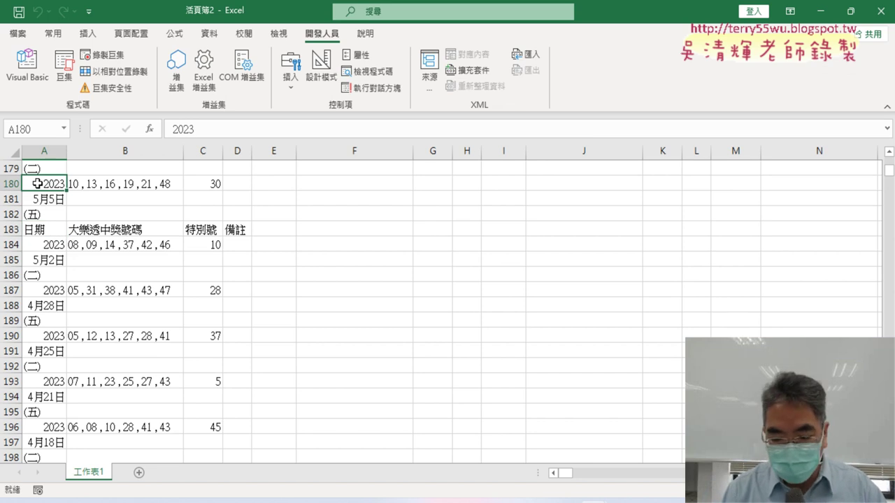
{"action": "key", "text": "ctrl+Down"}
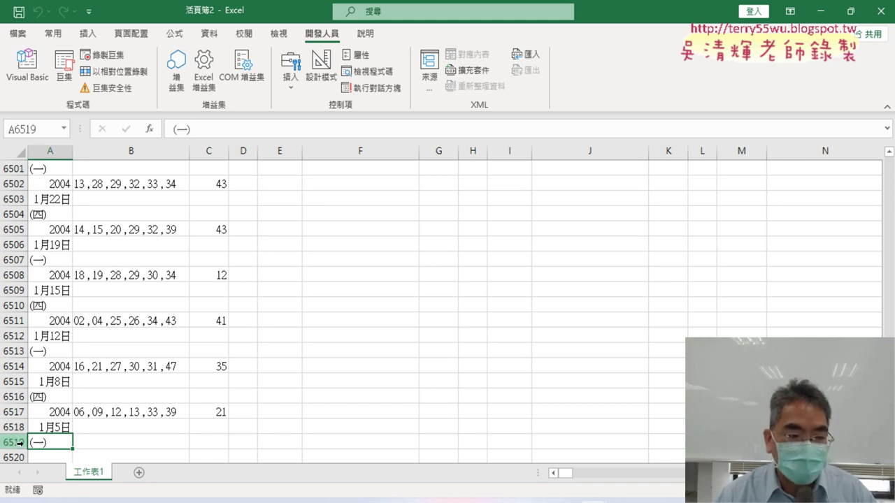
- Scroll back up and widen column A so the 2004 draw dates show fully
{"action": "scroll", "coordinate": [52, 438], "scroll_direction": "up", "scroll_amount": 4}
{"action": "scroll", "coordinate": [55, 436], "scroll_direction": "up", "scroll_amount": 9}
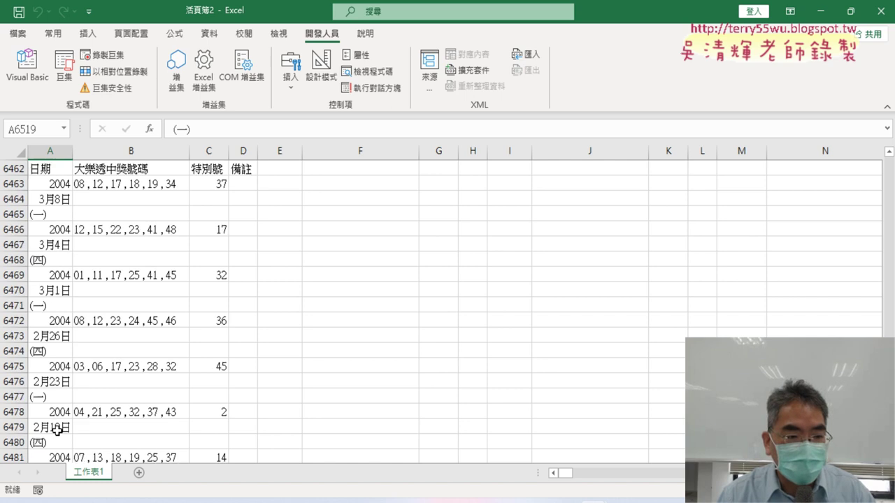
{"action": "scroll", "coordinate": [56, 433], "scroll_direction": "up", "scroll_amount": 5}
{"action": "scroll", "coordinate": [58, 430], "scroll_direction": "up", "scroll_amount": 10}
{"action": "scroll", "coordinate": [58, 431], "scroll_direction": "up", "scroll_amount": 11}
{"action": "scroll", "coordinate": [58, 431], "scroll_direction": "up", "scroll_amount": 6}
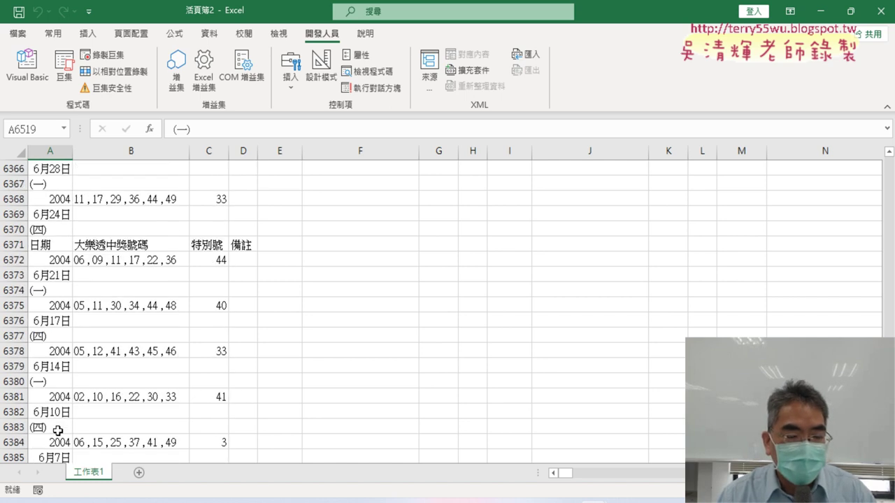
{"action": "scroll", "coordinate": [58, 430], "scroll_direction": "up", "scroll_amount": 11}
{"action": "scroll", "coordinate": [58, 430], "scroll_direction": "up", "scroll_amount": 10}
{"action": "scroll", "coordinate": [58, 430], "scroll_direction": "up", "scroll_amount": 7}
{"action": "scroll", "coordinate": [58, 430], "scroll_direction": "up", "scroll_amount": 11}
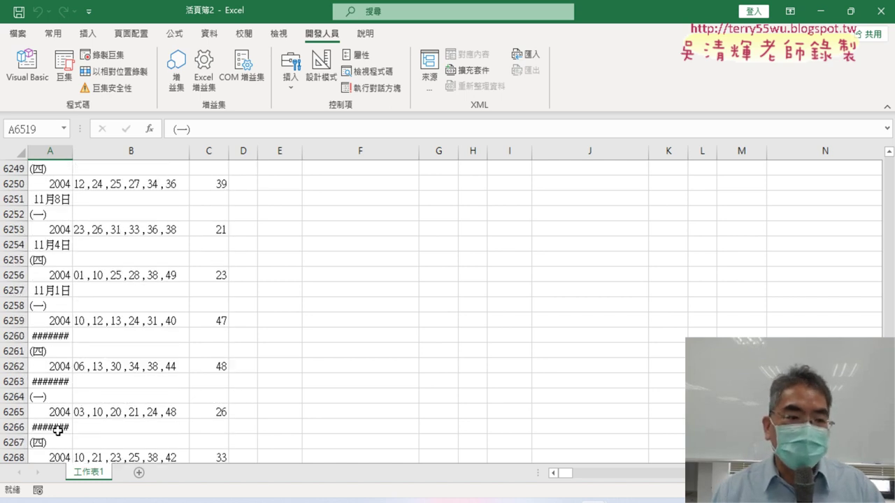
{"action": "scroll", "coordinate": [58, 431], "scroll_direction": "up", "scroll_amount": 9}
{"action": "scroll", "coordinate": [58, 431], "scroll_direction": "up", "scroll_amount": 1}
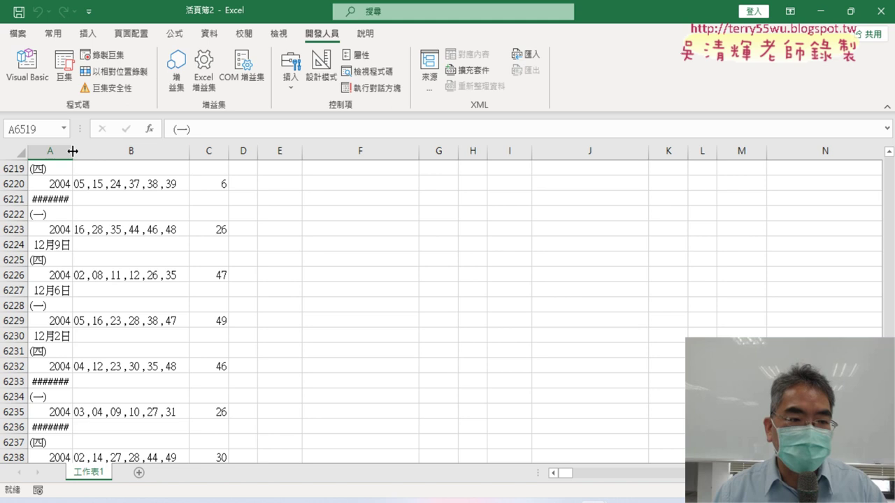
{"action": "left_click_drag", "start_coordinate": [72, 150], "coordinate": [114, 149]}
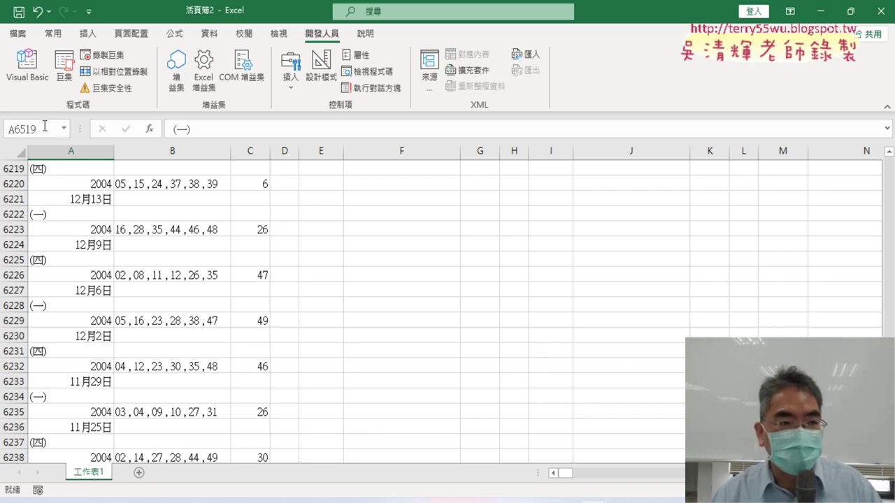
{"action": "left_click", "coordinate": [27, 64]}
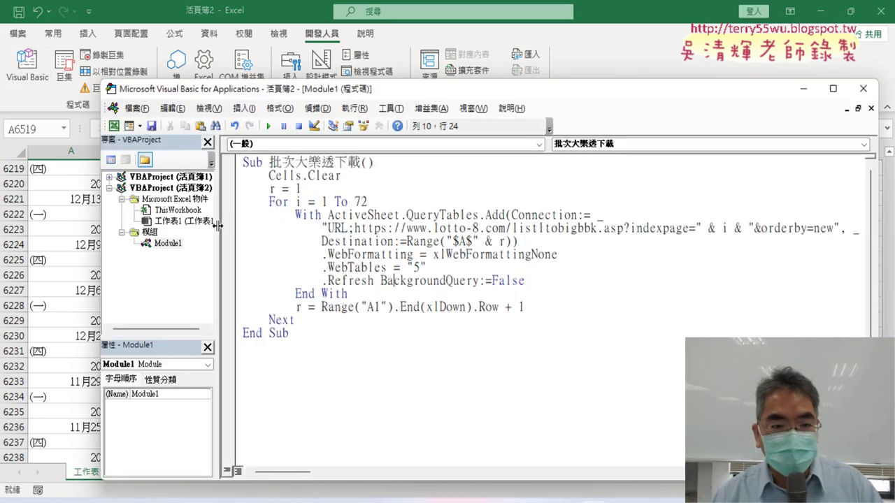
- Widen the code pane and ink-mark r = 1, Next, the URL page, Cells.Clear, & r and +1
{"action": "left_click_drag", "start_coordinate": [218, 225], "coordinate": [153, 226]}
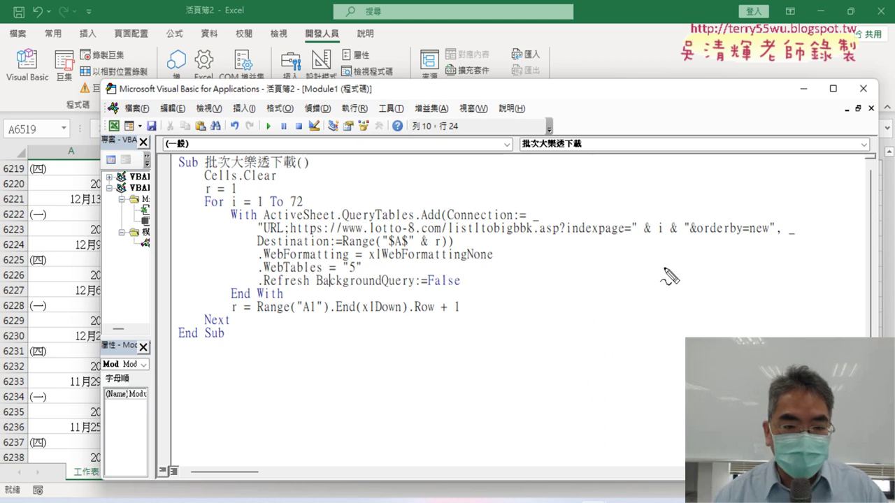
{"action": "left_click_drag", "start_coordinate": [195, 191], "coordinate": [241, 187]}
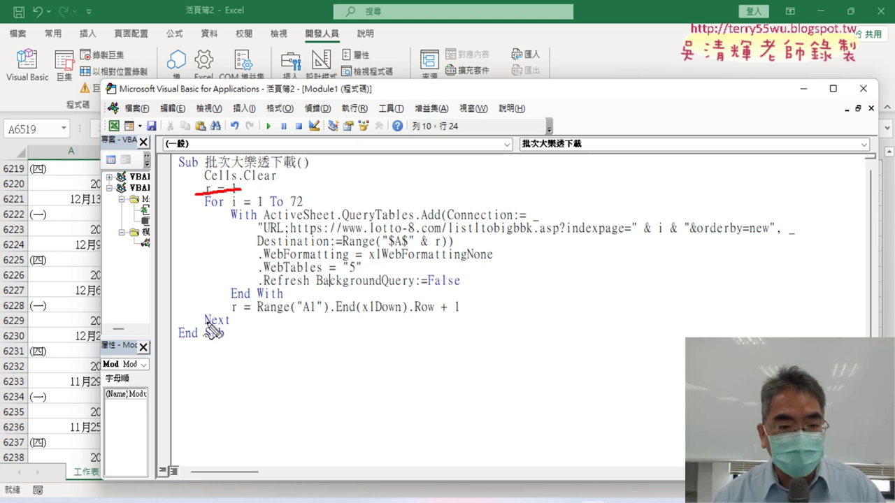
{"action": "left_click_drag", "start_coordinate": [204, 325], "coordinate": [234, 323]}
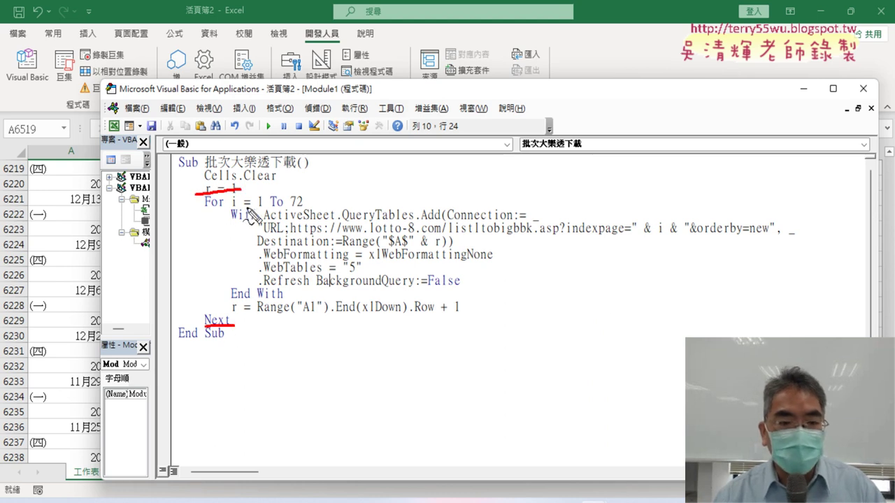
{"action": "mouse_move", "coordinate": [633, 237]}
{"action": "left_mouse_down"}
{"action": "mouse_move", "coordinate": [691, 219]}
{"action": "mouse_move", "coordinate": [634, 237]}
{"action": "left_mouse_up"}
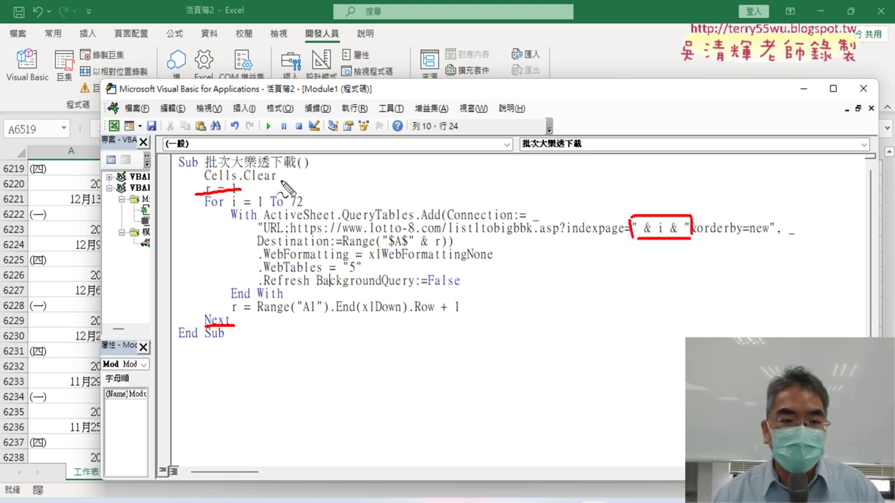
{"action": "mouse_move", "coordinate": [278, 184]}
{"action": "left_mouse_down"}
{"action": "mouse_move", "coordinate": [214, 173]}
{"action": "mouse_move", "coordinate": [262, 184]}
{"action": "left_mouse_up"}
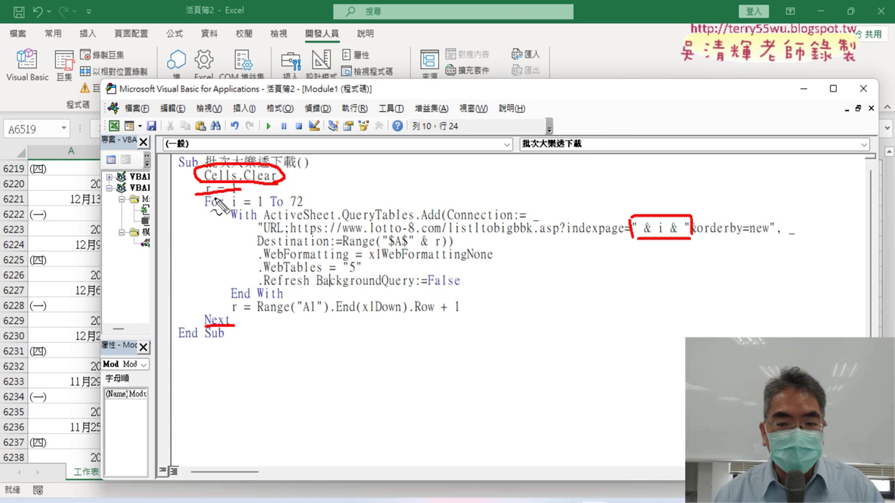
{"action": "left_click_drag", "start_coordinate": [413, 248], "coordinate": [439, 246]}
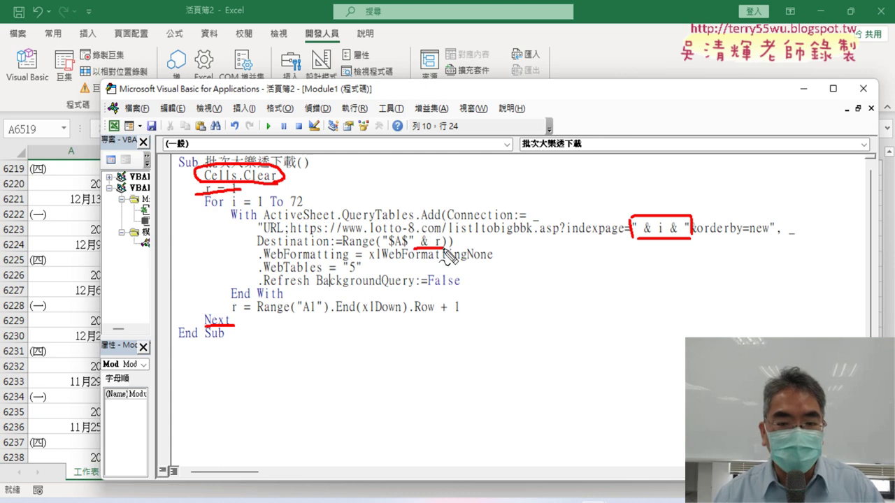
{"action": "left_click_drag", "start_coordinate": [257, 315], "coordinate": [467, 320]}
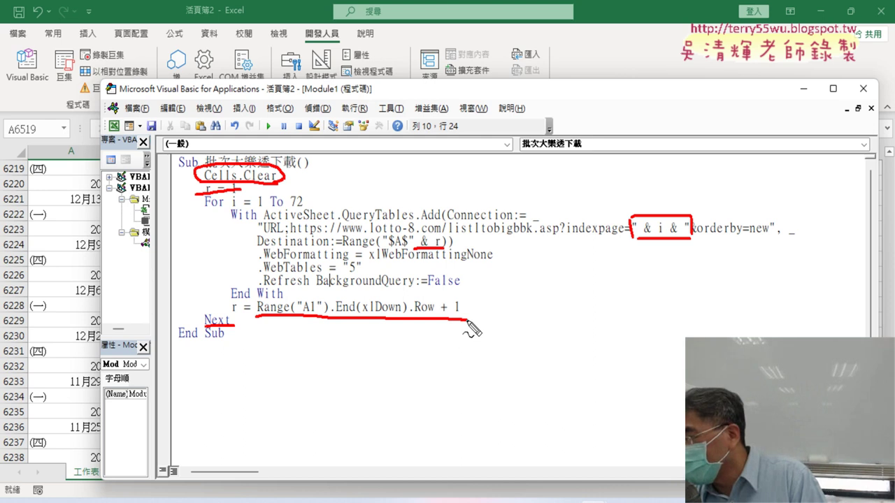
{"action": "key", "text": "Escape"}
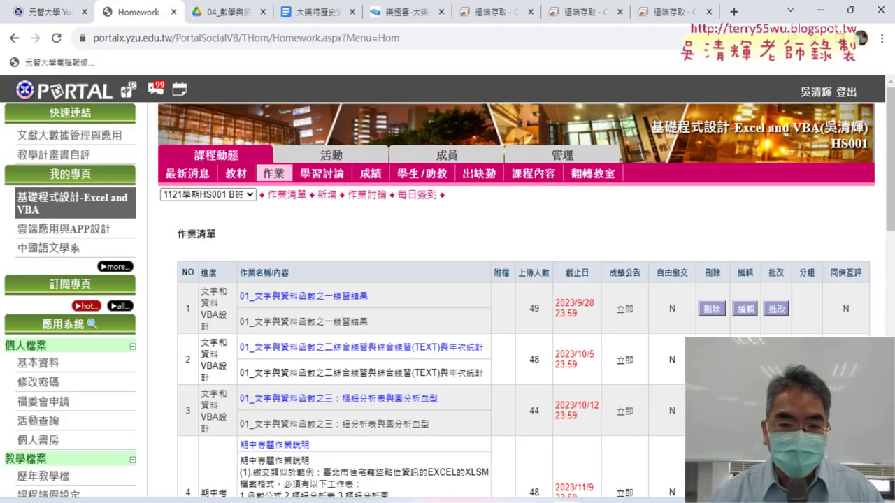
- In the Docs notes, replace k with r in k = 1, Range("A" & k) and the next-row line
{"action": "left_click", "coordinate": [310, 19]}
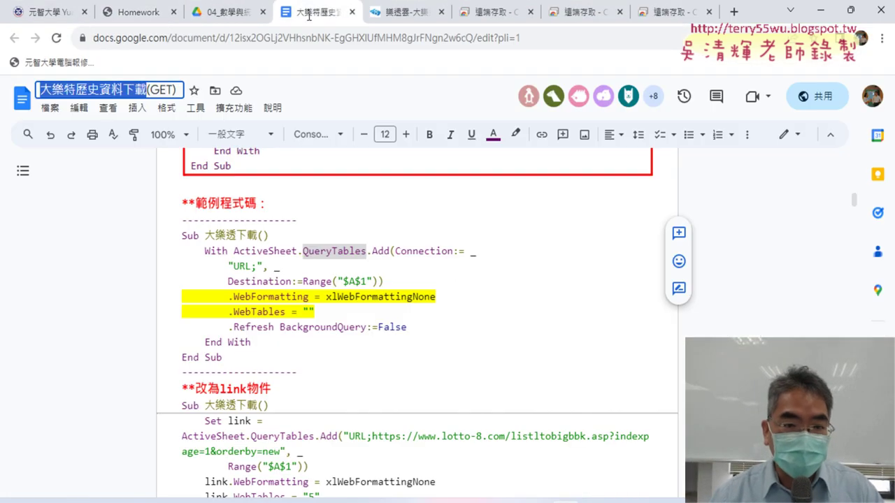
{"action": "scroll", "coordinate": [456, 268], "scroll_direction": "down", "scroll_amount": 1}
{"action": "scroll", "coordinate": [456, 268], "scroll_direction": "down", "scroll_amount": 5}
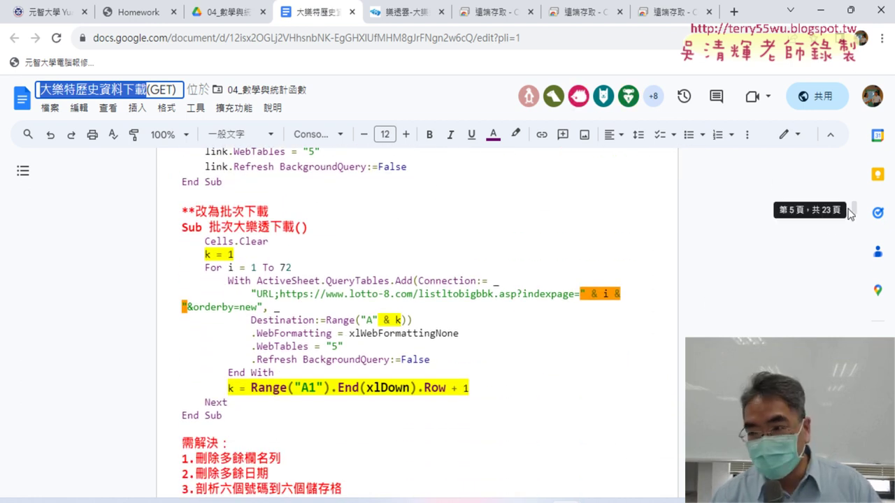
{"action": "double_click", "coordinate": [208, 254]}
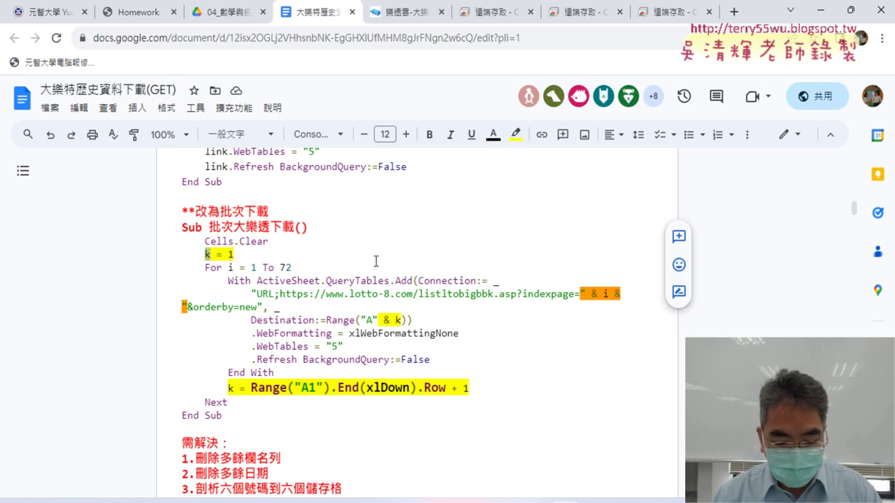
{"action": "type", "text": "ㄛ"}
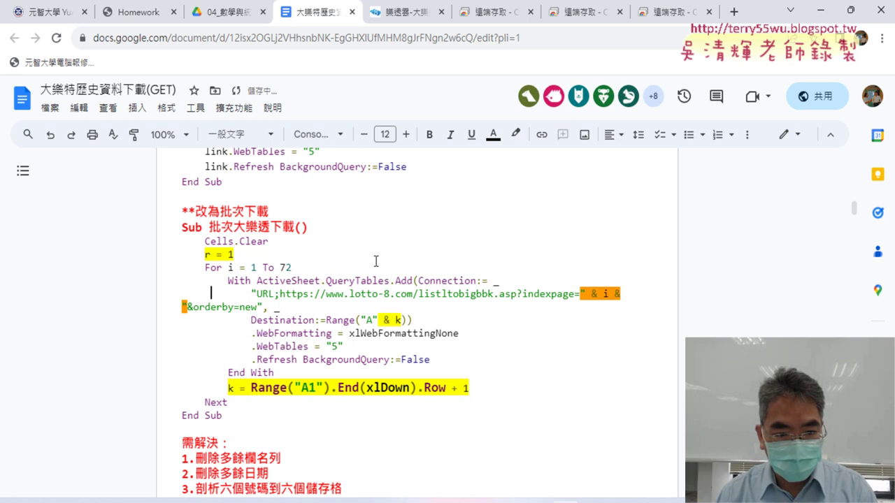
{"action": "type", "text": " _"}
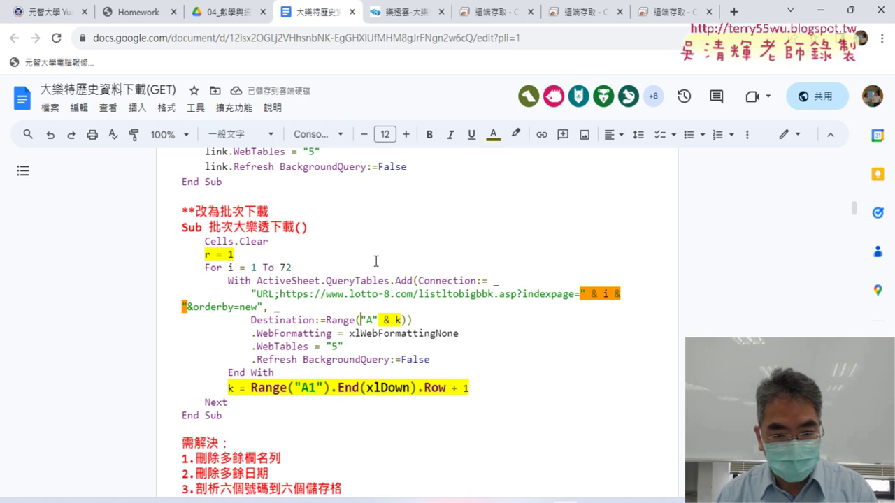
{"action": "key", "text": "BackSpace"}
{"action": "type", "text": "r"}
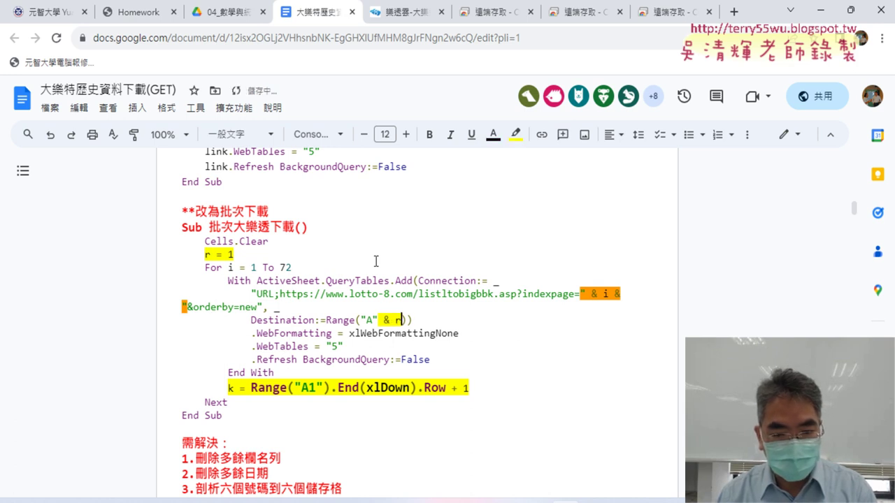
{"action": "key", "text": "Down"}
{"action": "key", "text": "Left"}
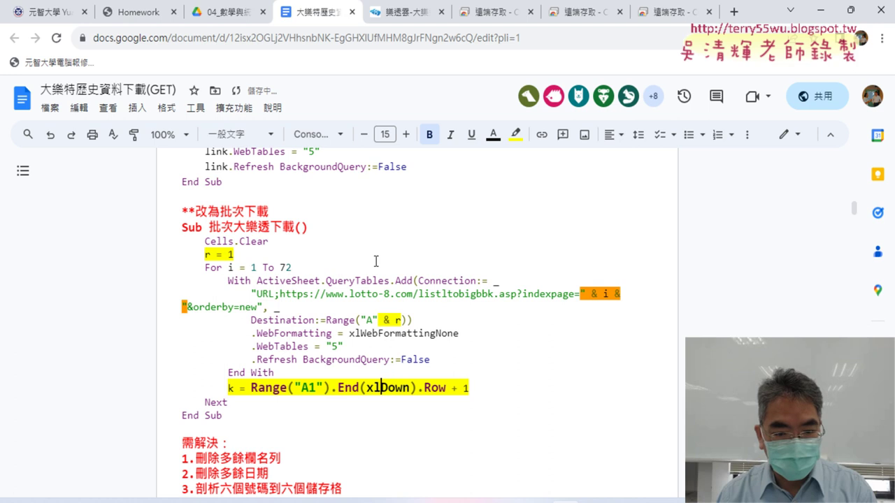
{"action": "key", "text": "Home"}
{"action": "key", "text": "Delete"}
{"action": "type", "text": "r"}
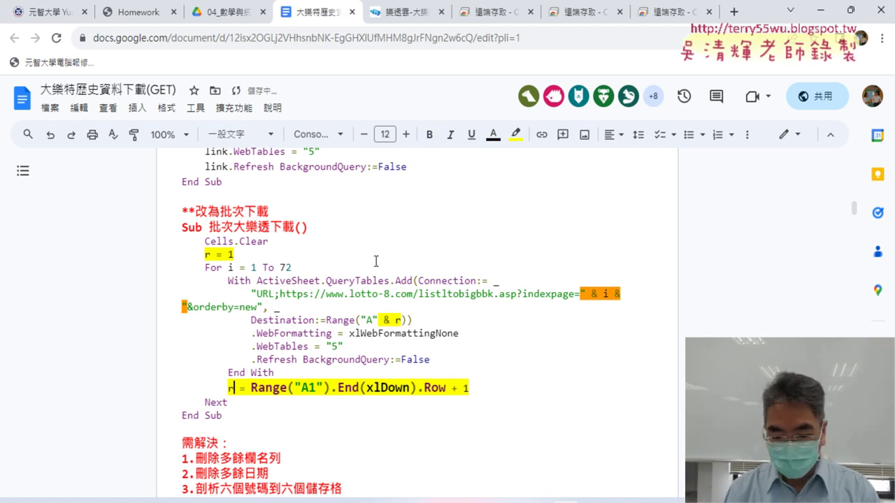